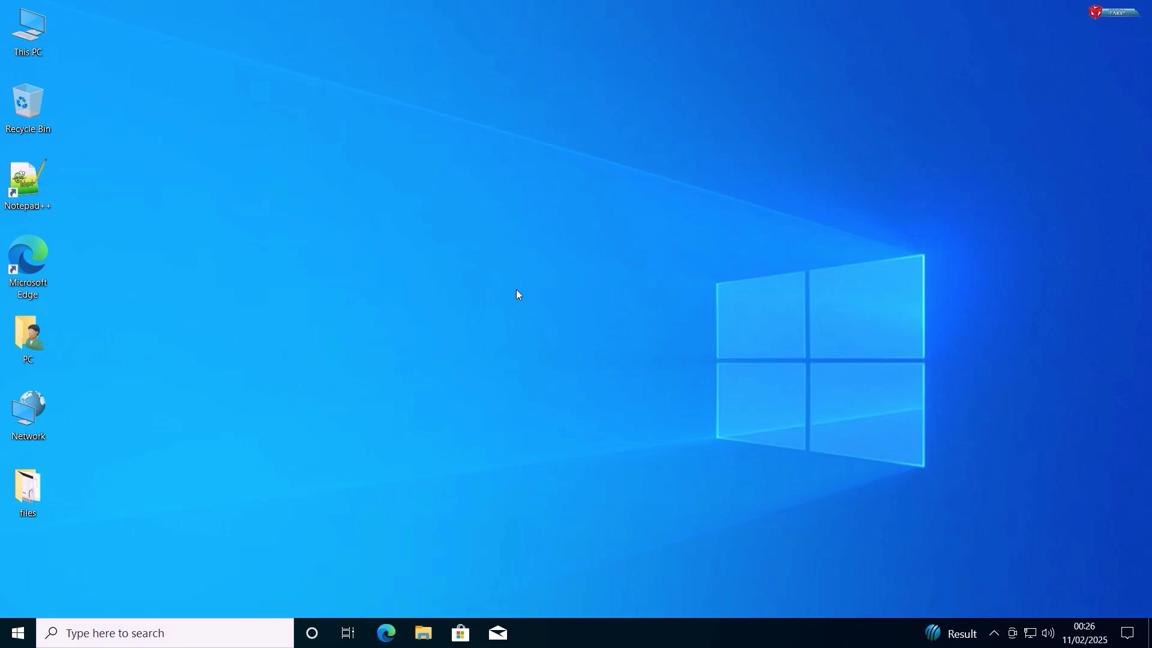
# - Refresh the desktop, then search Bing in Edge for 'download windows 11 iso'
pyautogui.rightClick(532, 295)
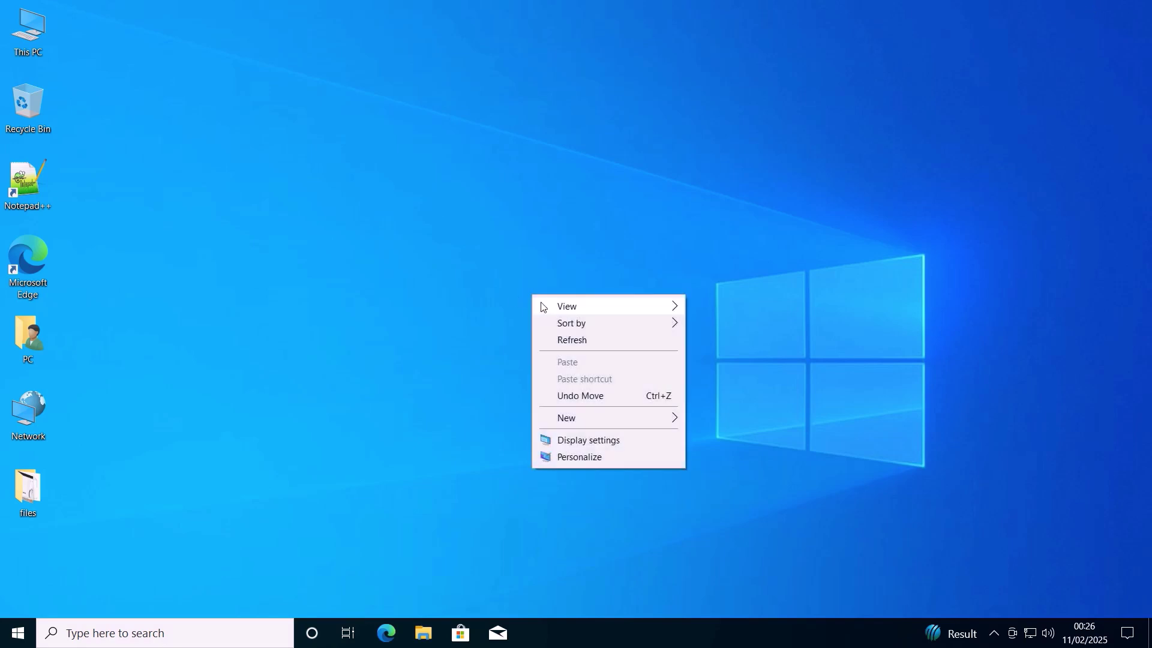
pyautogui.click(562, 339)
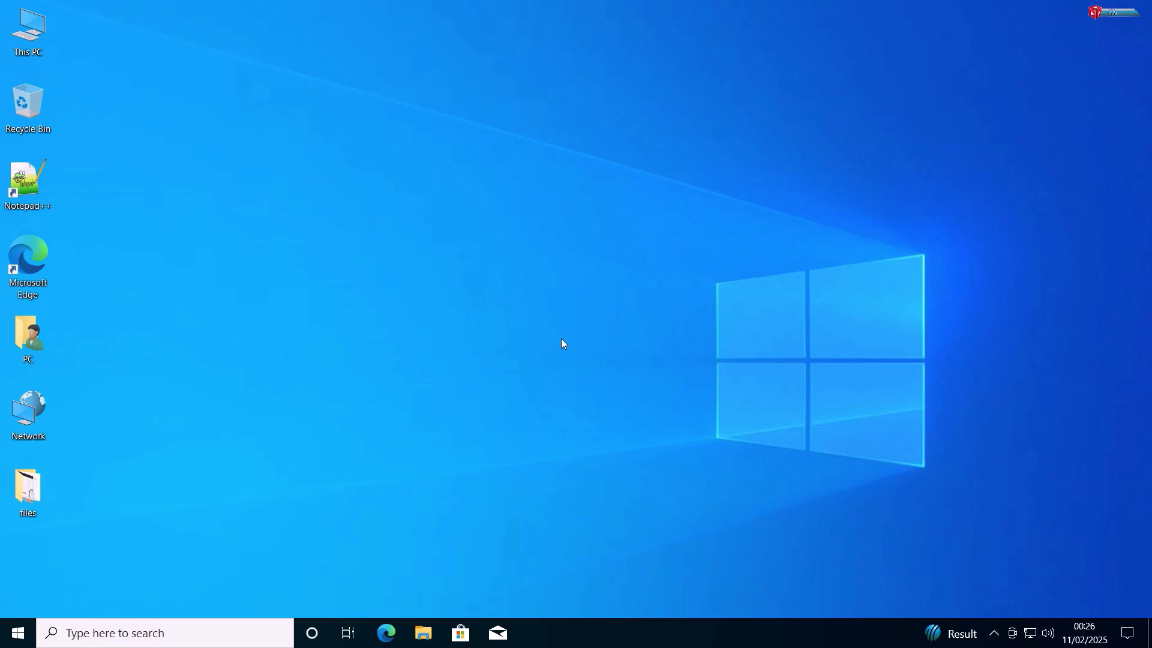
pyautogui.click(387, 633)
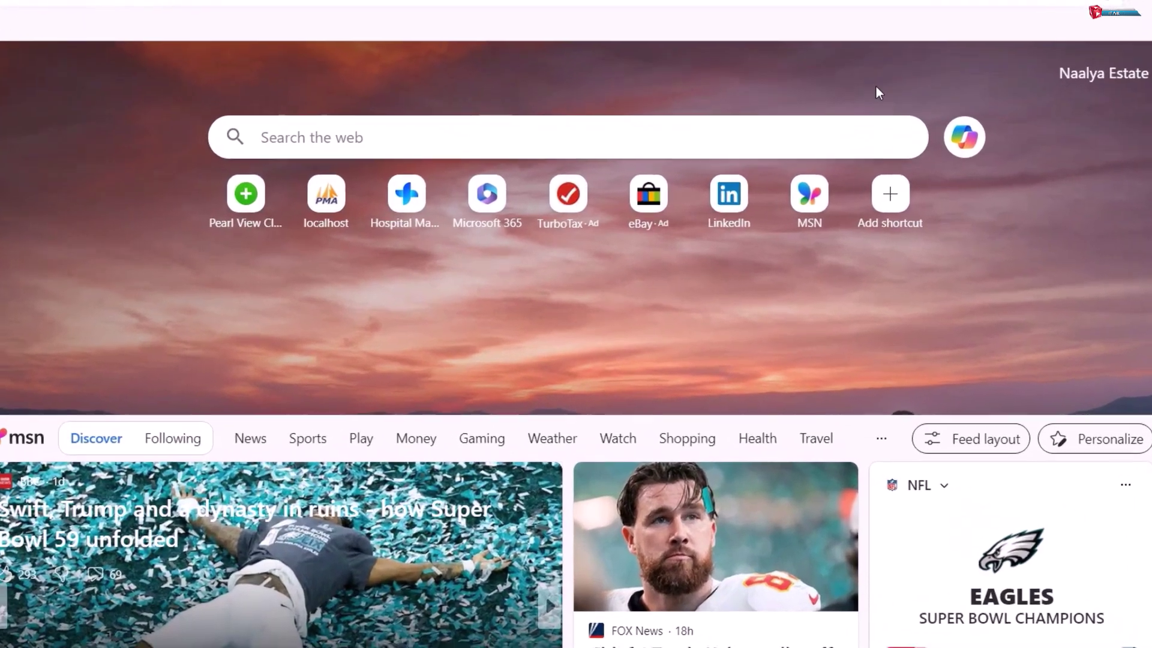
pyautogui.click(380, 136)
pyautogui.write('dow')
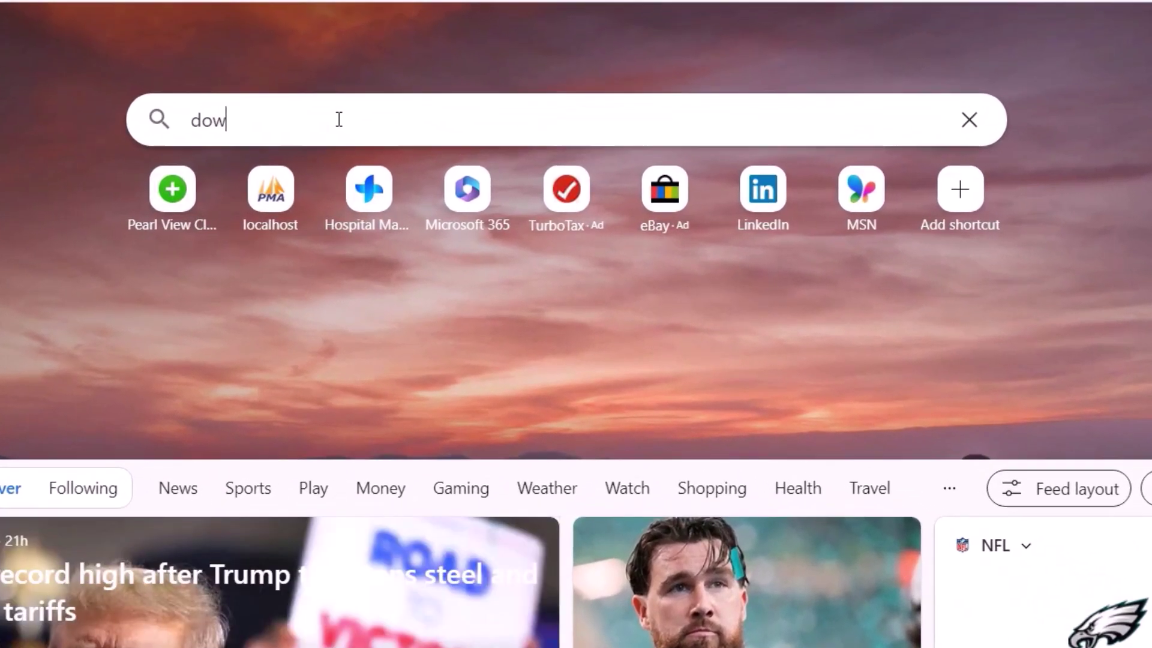
pyautogui.write('nload windows 11 iso')
pyautogui.press('Return')
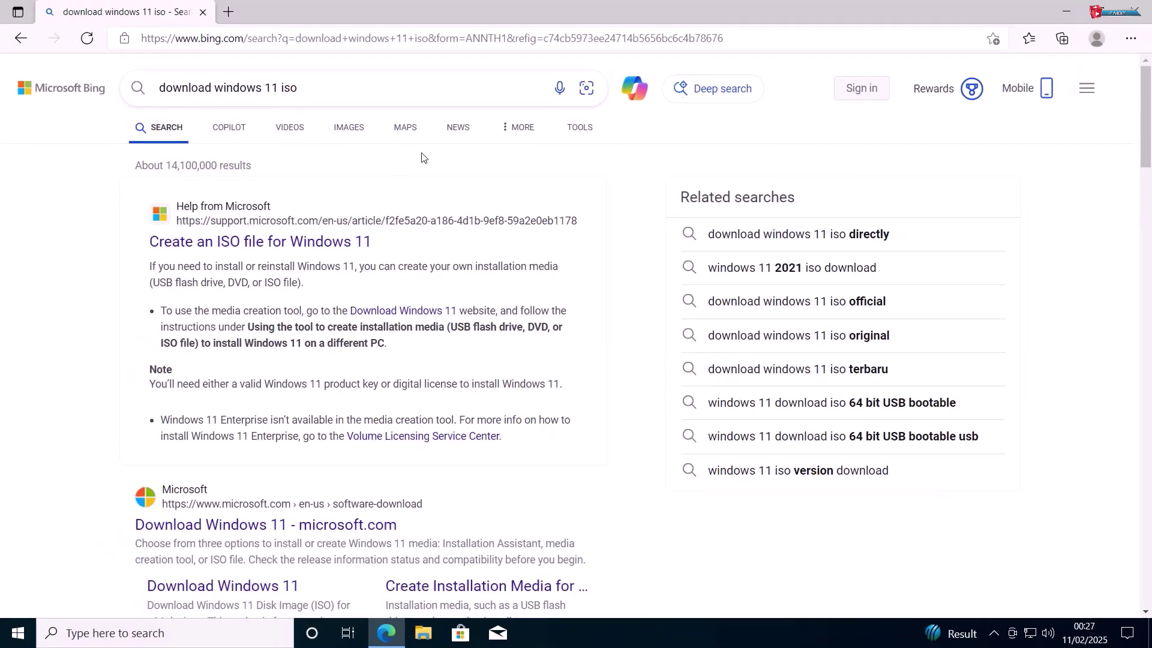
pyautogui.scroll(-1, 382, 415)
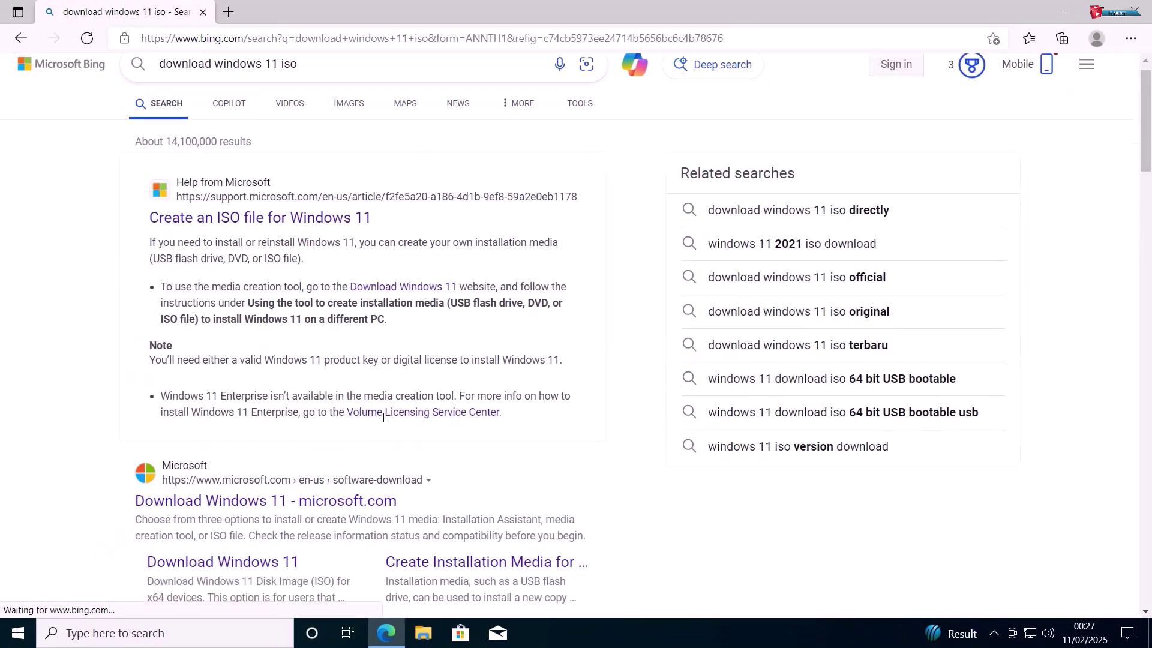
# - On Microsoft's Download Windows 11 page, request the multi-edition ISO for x64 devices
pyautogui.click(328, 445)
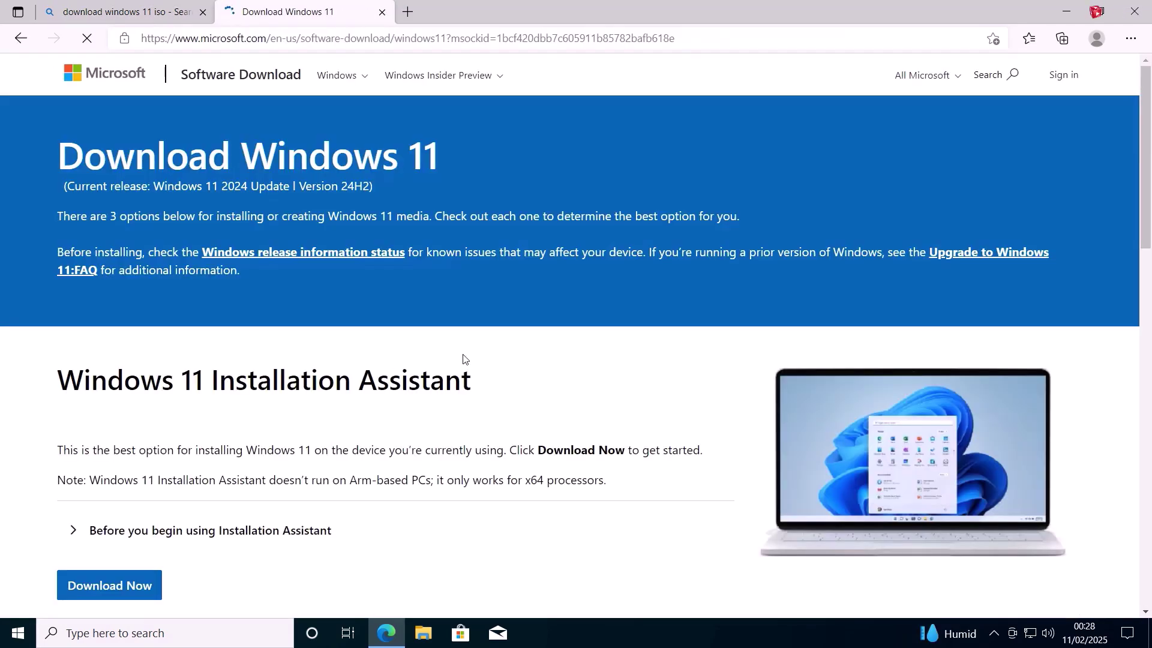
pyautogui.scroll(-2, 463, 359)
pyautogui.scroll(-2, 464, 360)
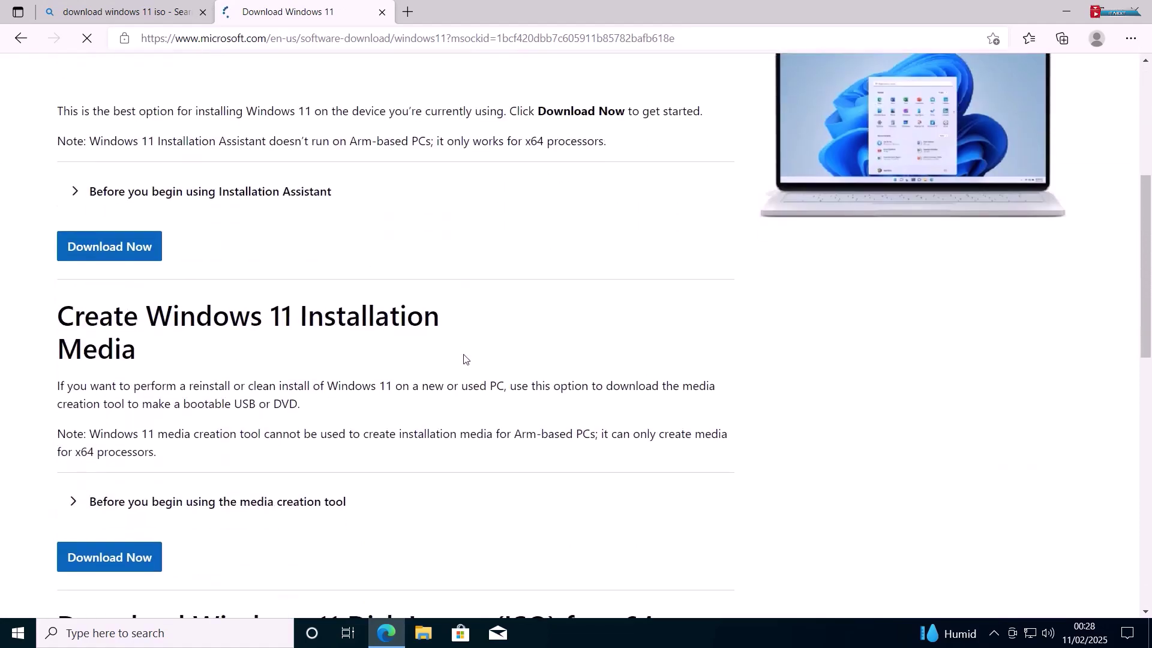
pyautogui.scroll(-3, 464, 357)
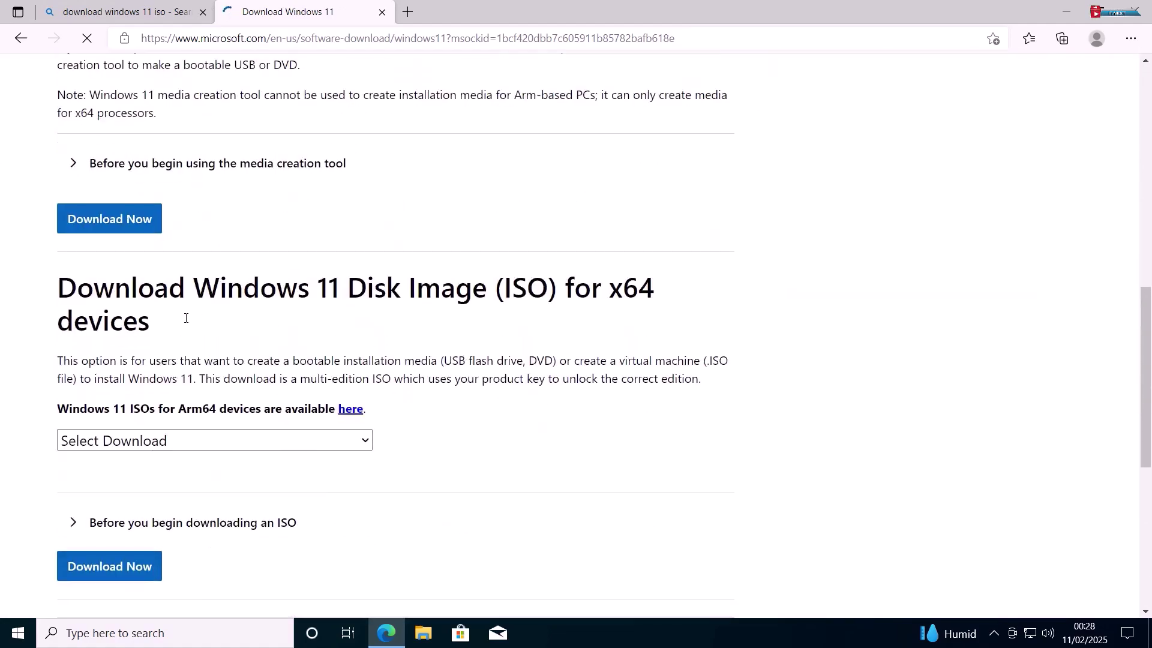
pyautogui.click(361, 442)
pyautogui.click(268, 485)
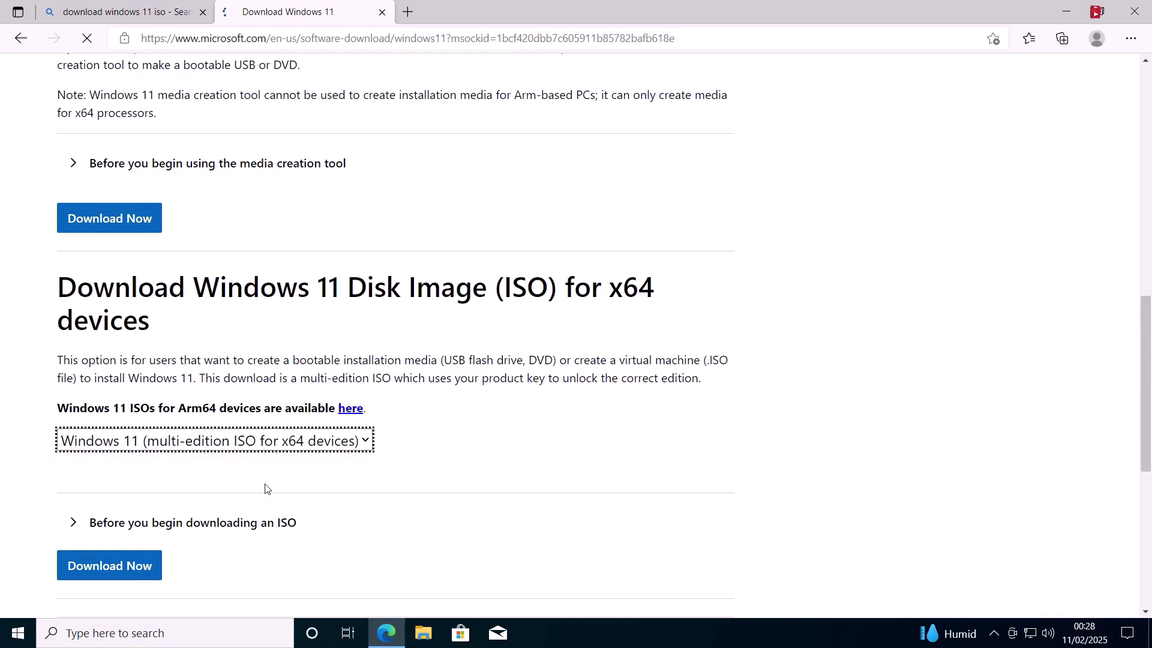
pyautogui.click(109, 567)
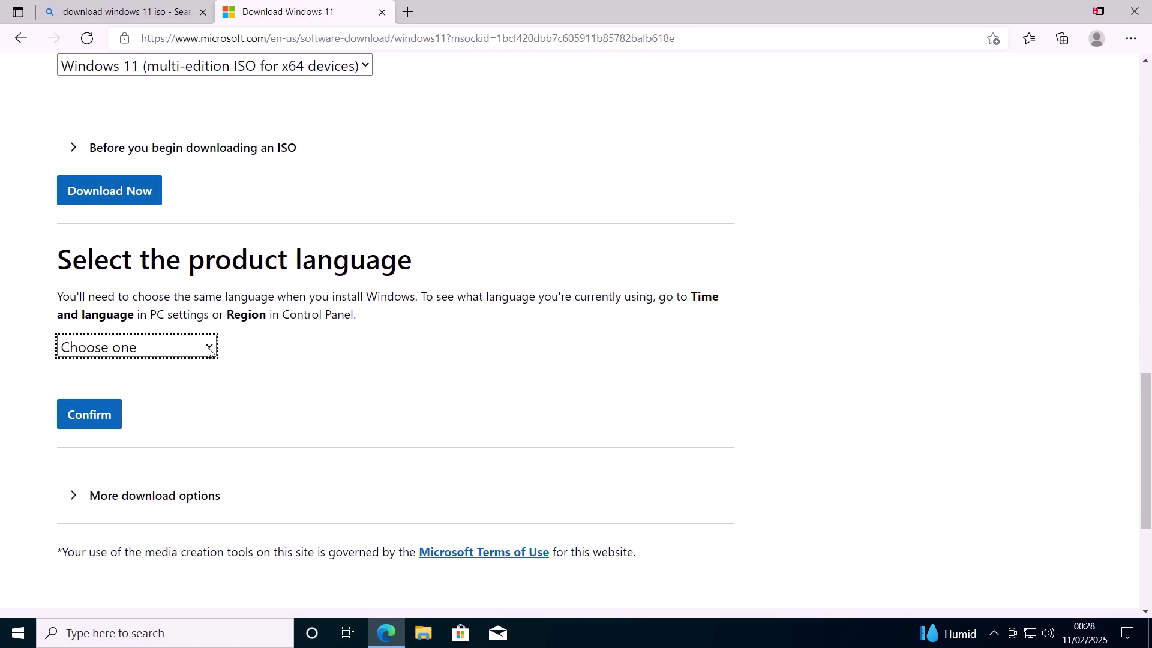
# - Choose English (United States), confirm it, and start the 64-bit ISO download
pyautogui.click(211, 348)
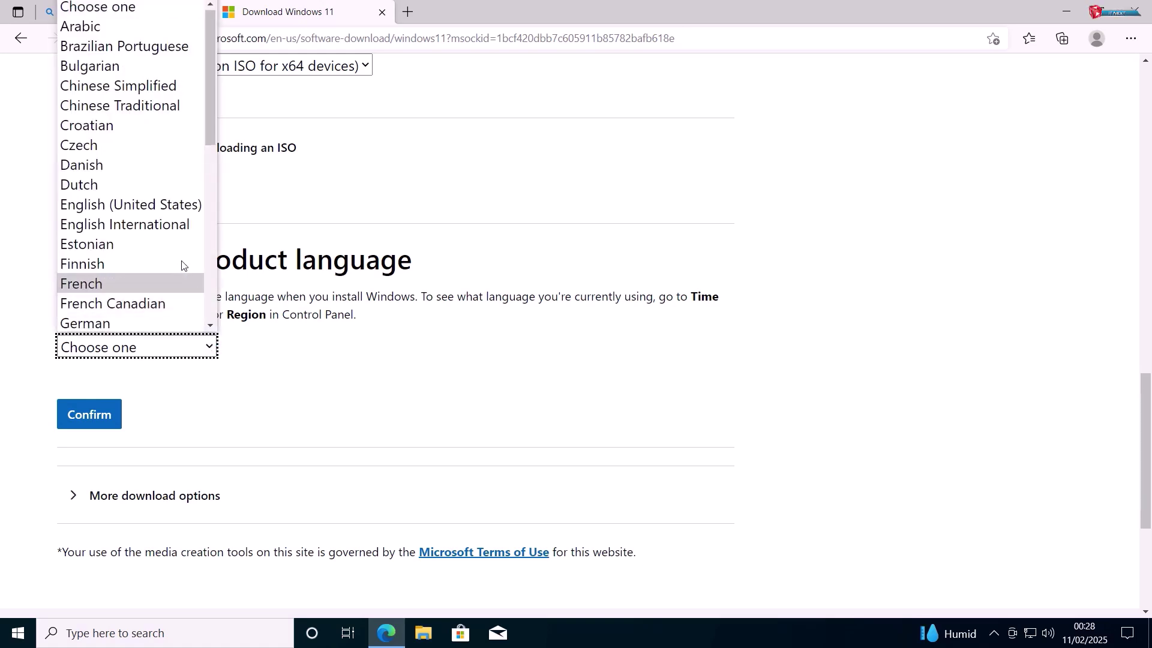
pyautogui.click(177, 208)
pyautogui.click(92, 416)
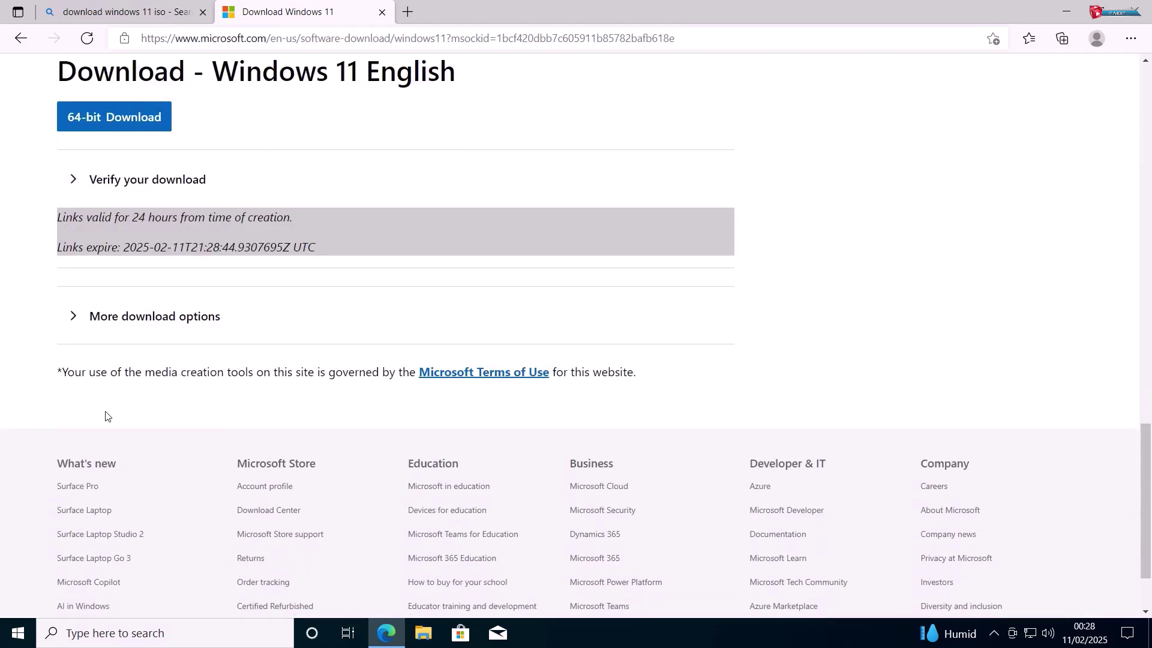
pyautogui.click(97, 122)
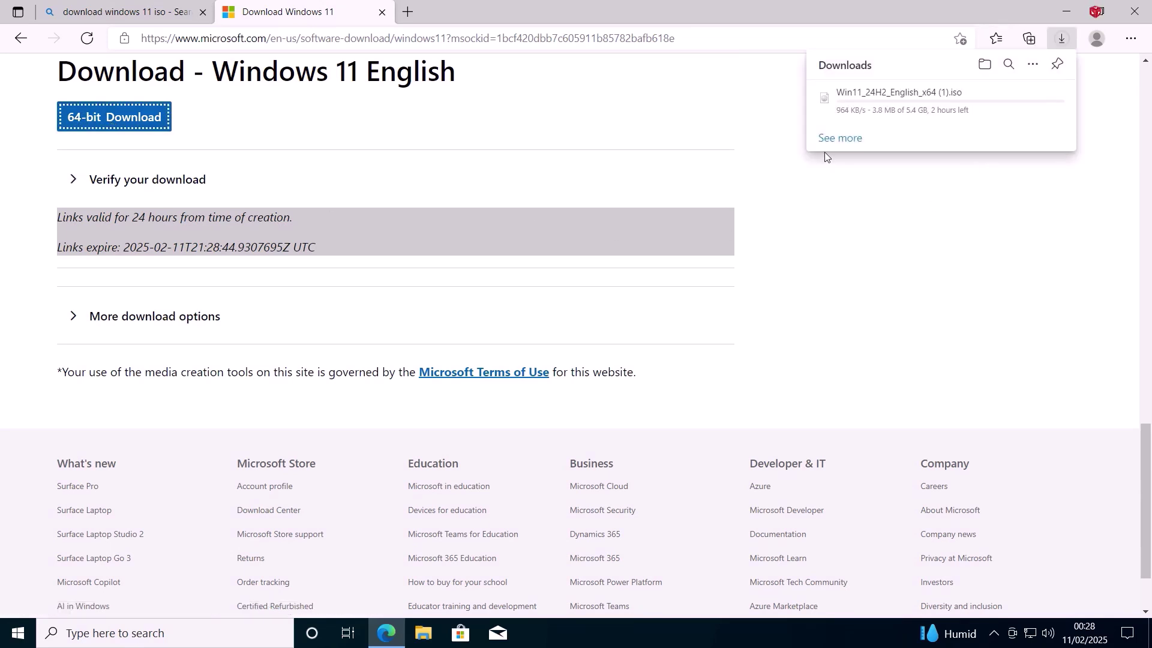
pyautogui.moveTo(936, 100)
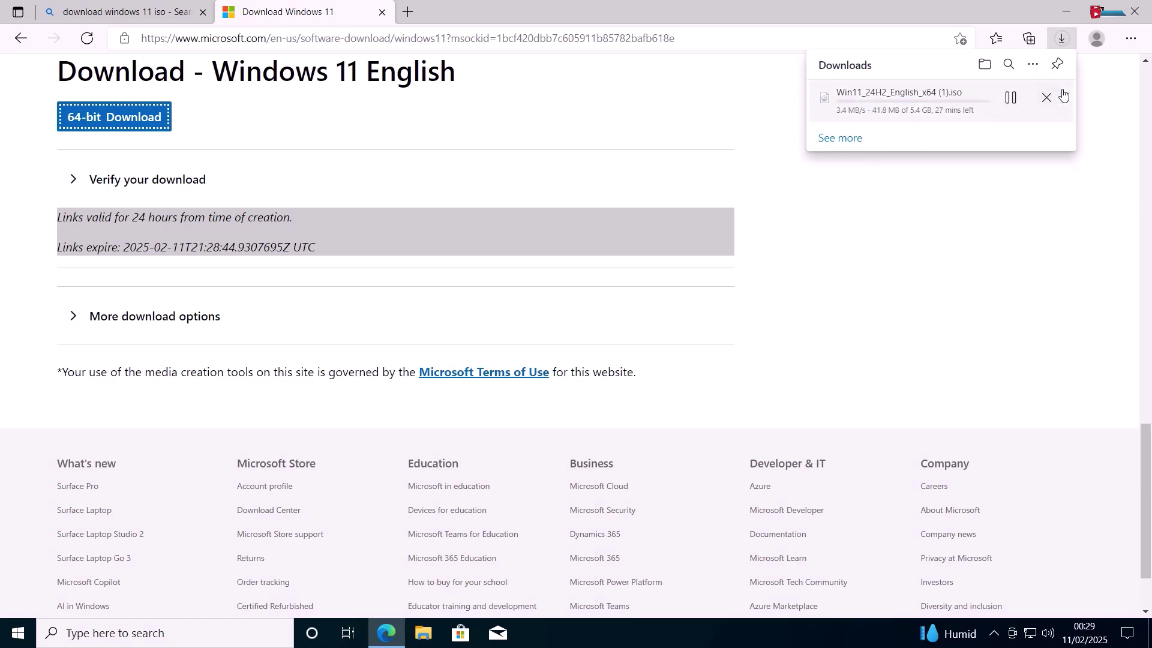
# - Close Edge, confirm the Windows 11 ISO sits in Downloads, close Explorer and relaunch Edge
pyautogui.click(1050, 99)
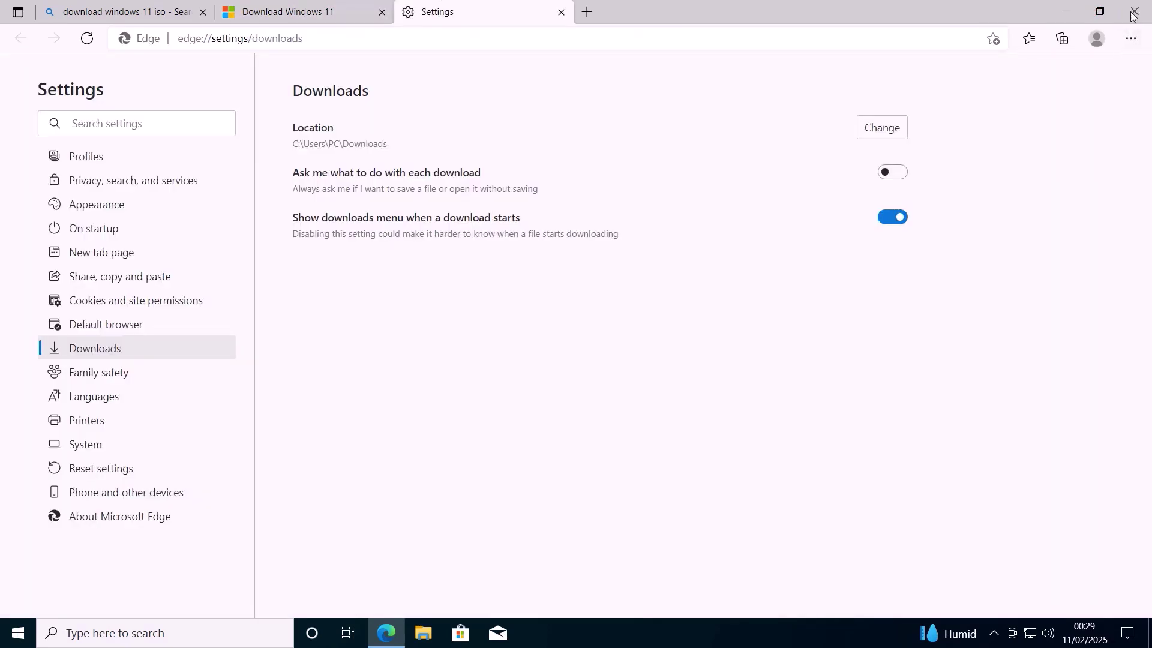
pyautogui.click(1132, 13)
pyautogui.doubleClick(28, 337)
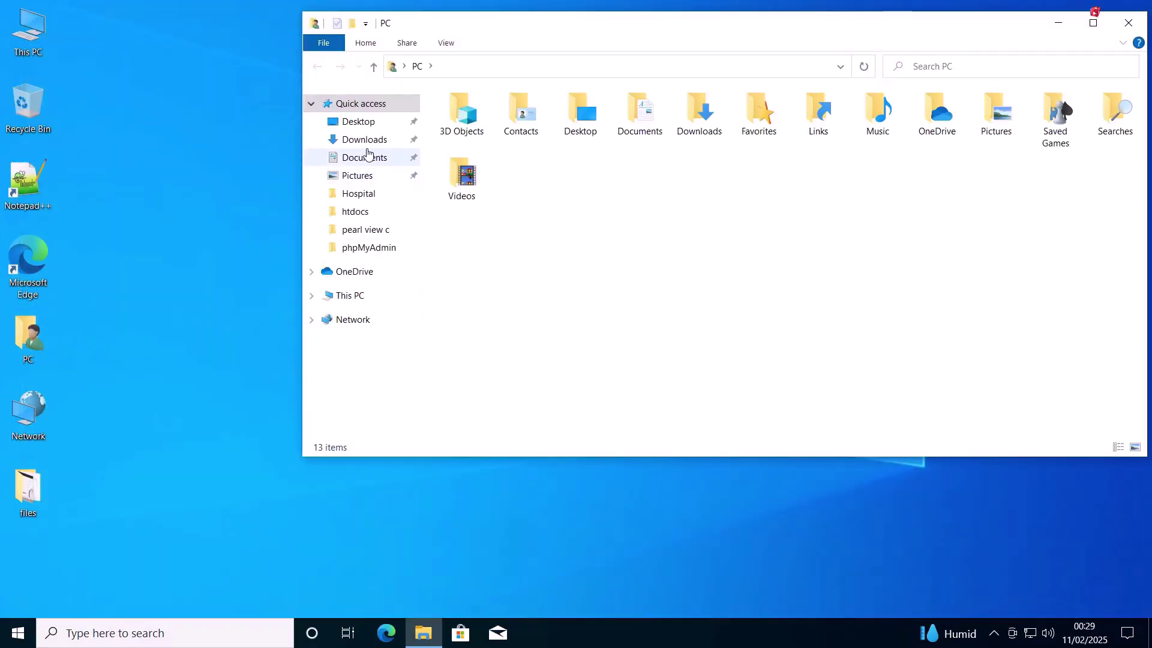
pyautogui.click(365, 140)
pyautogui.click(521, 135)
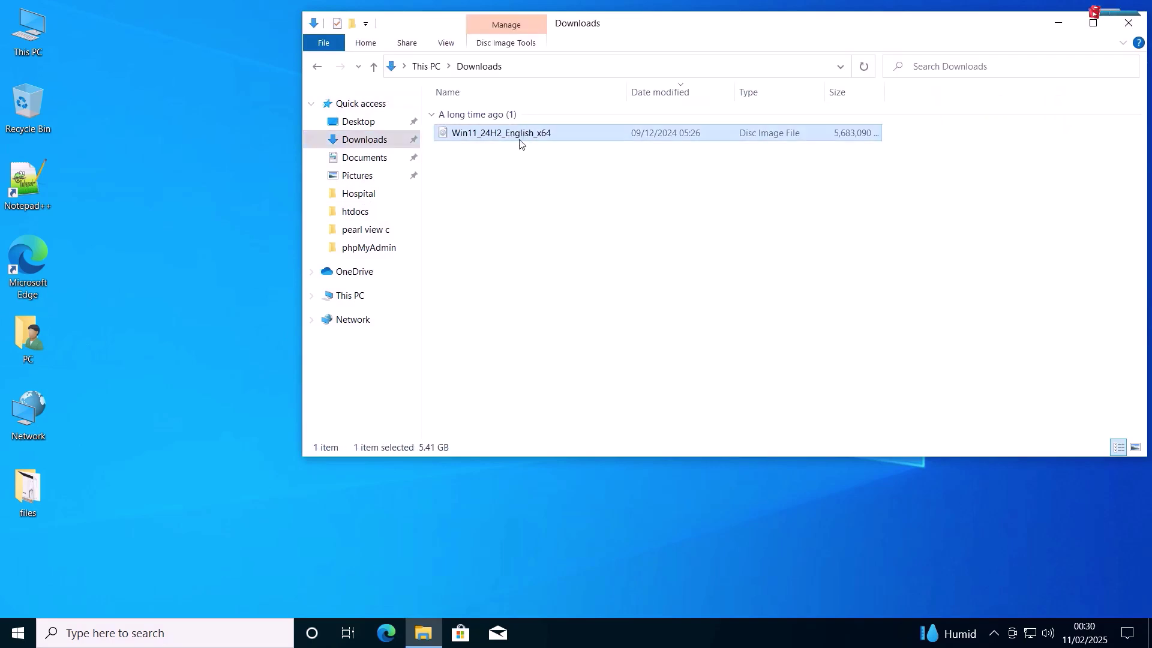
pyautogui.click(1136, 24)
pyautogui.click(389, 634)
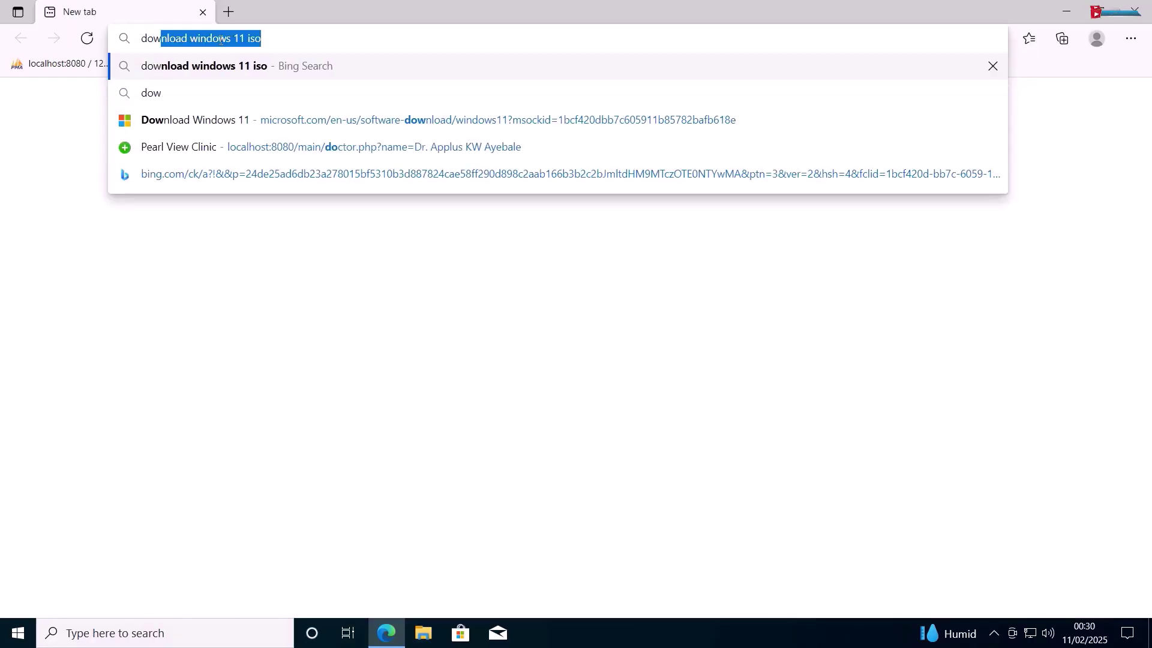
pyautogui.write('load rufus')
# - Search for Rufus, download rufus-4.6.exe from rufus.ie and check it in Downloads
pyautogui.press('Return')
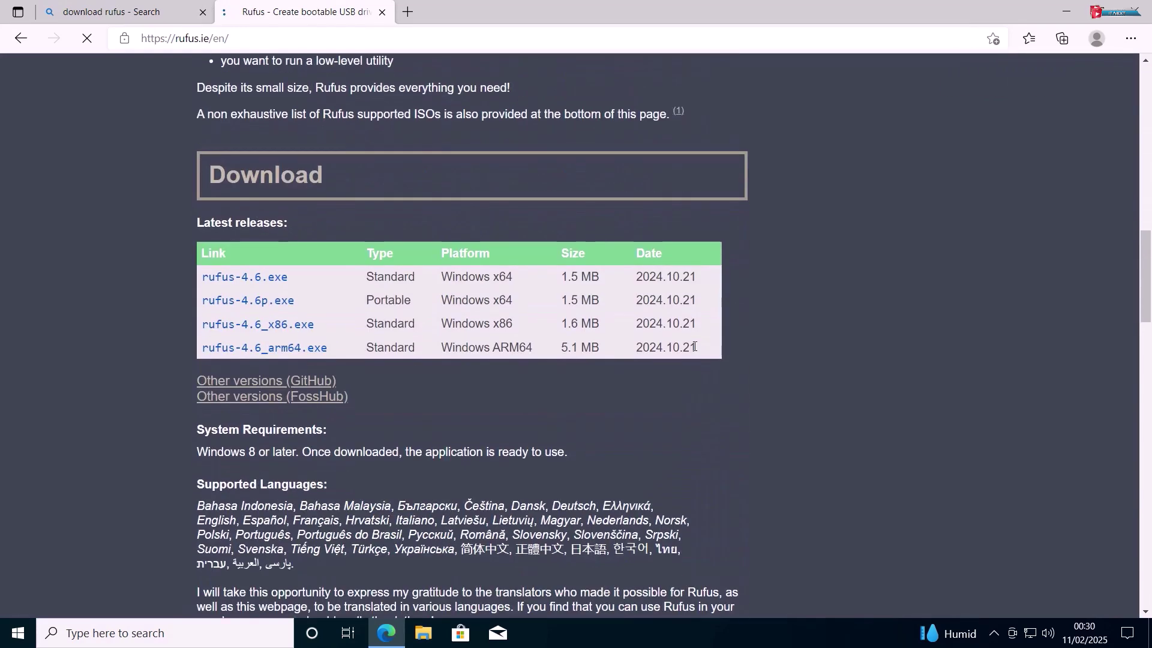
pyautogui.click(273, 280)
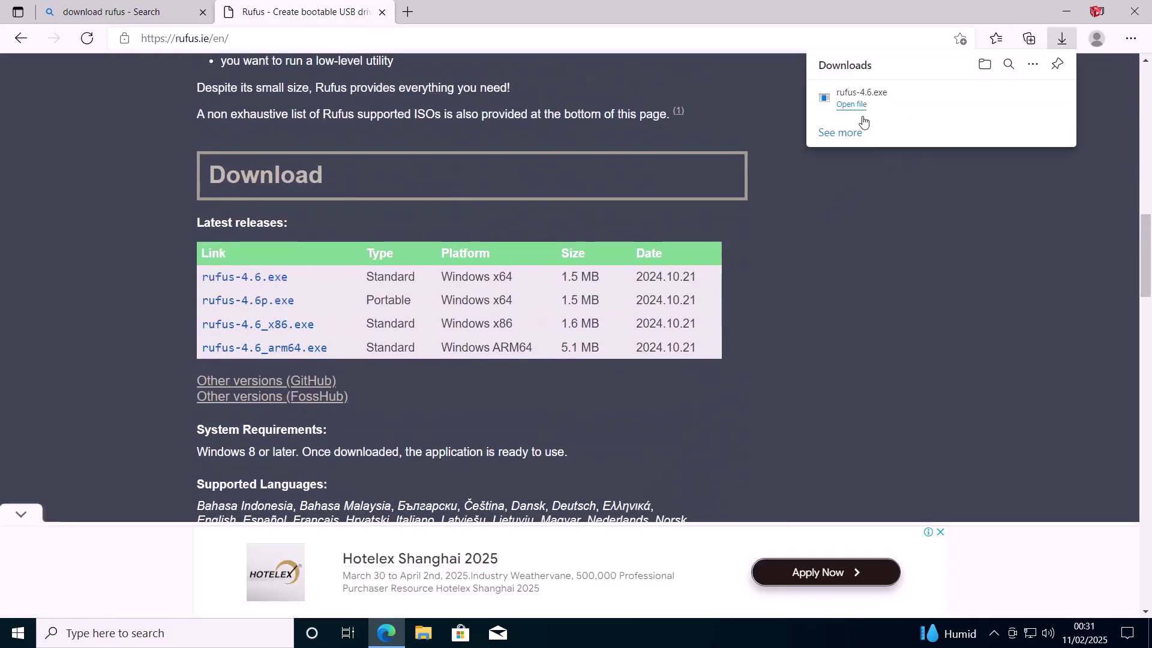
pyautogui.moveTo(868, 105)
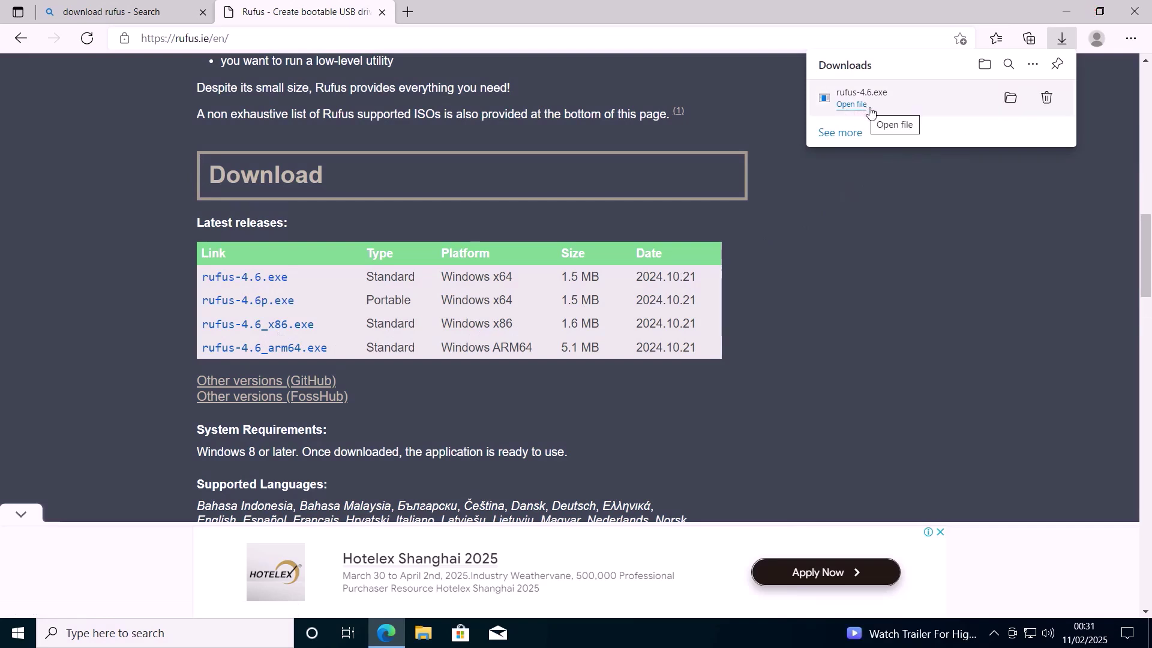
pyautogui.click(1010, 99)
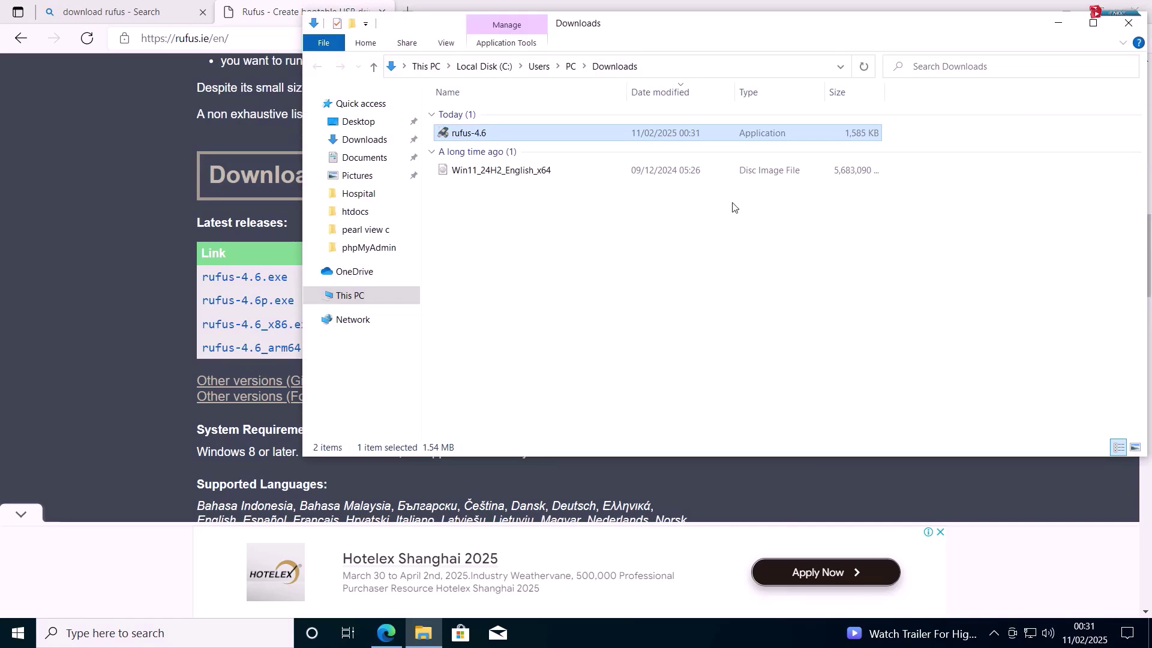
pyautogui.click(1128, 23)
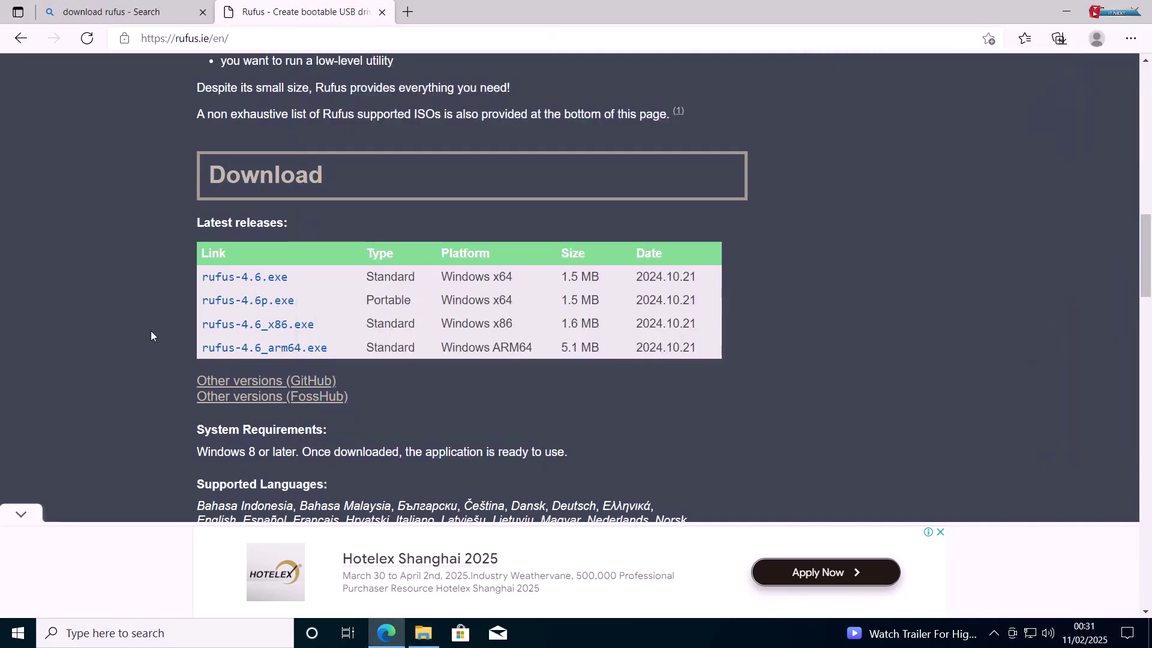
# - Drag rufus-4.6.exe and the Windows 11 ISO from Downloads onto the desktop, then close the folder
pyautogui.click(1129, 11)
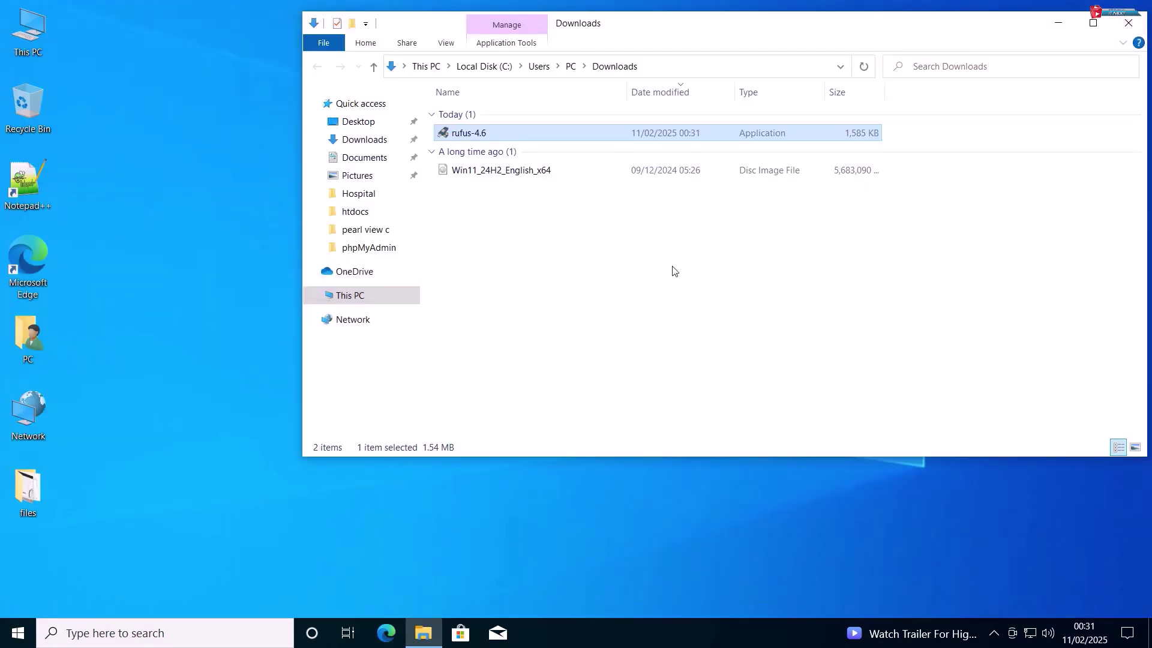
pyautogui.click(495, 290)
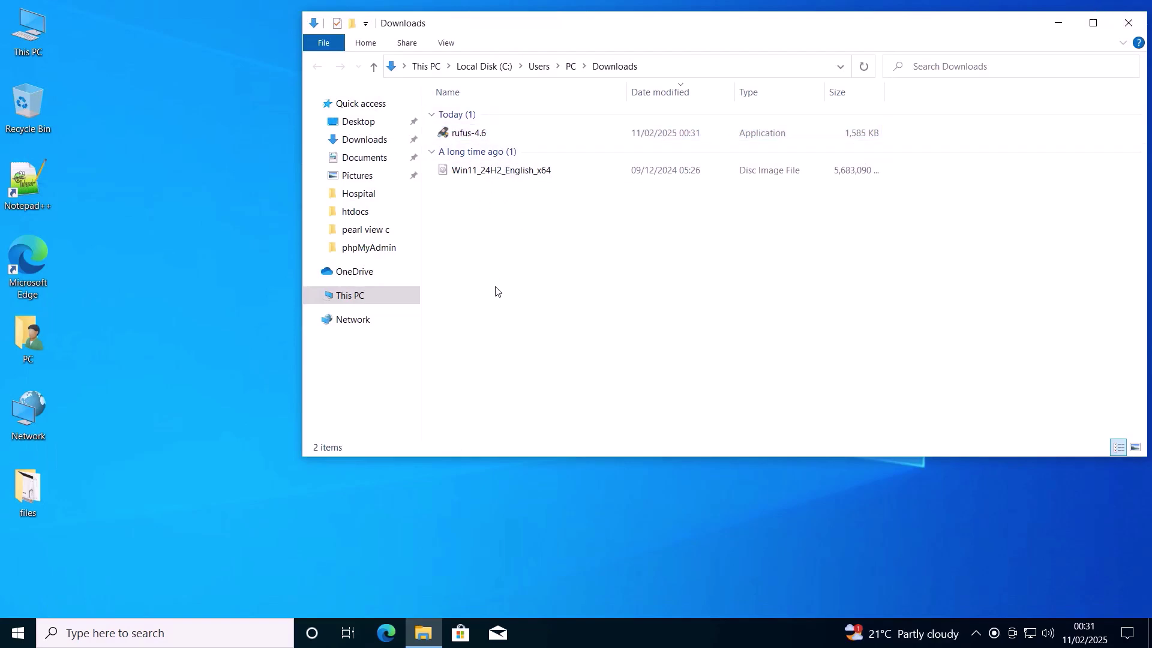
pyautogui.moveTo(484, 262)
pyautogui.mouseDown()
pyautogui.moveTo(456, 132)
pyautogui.moveTo(237, 209)
pyautogui.mouseUp()
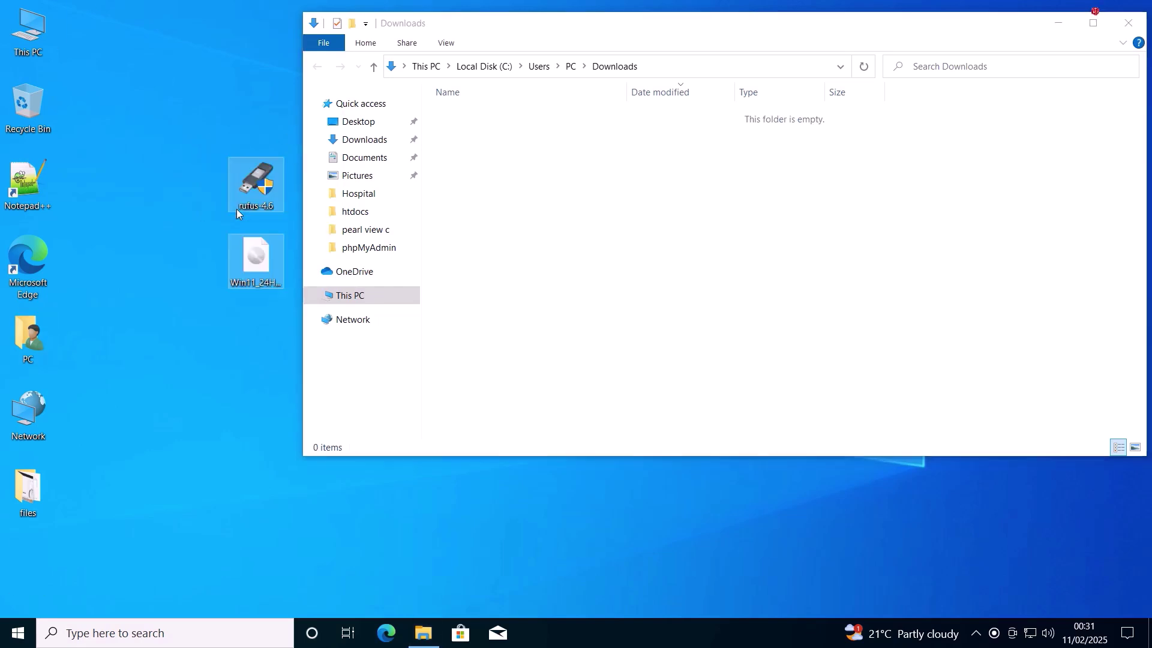
pyautogui.click(1135, 29)
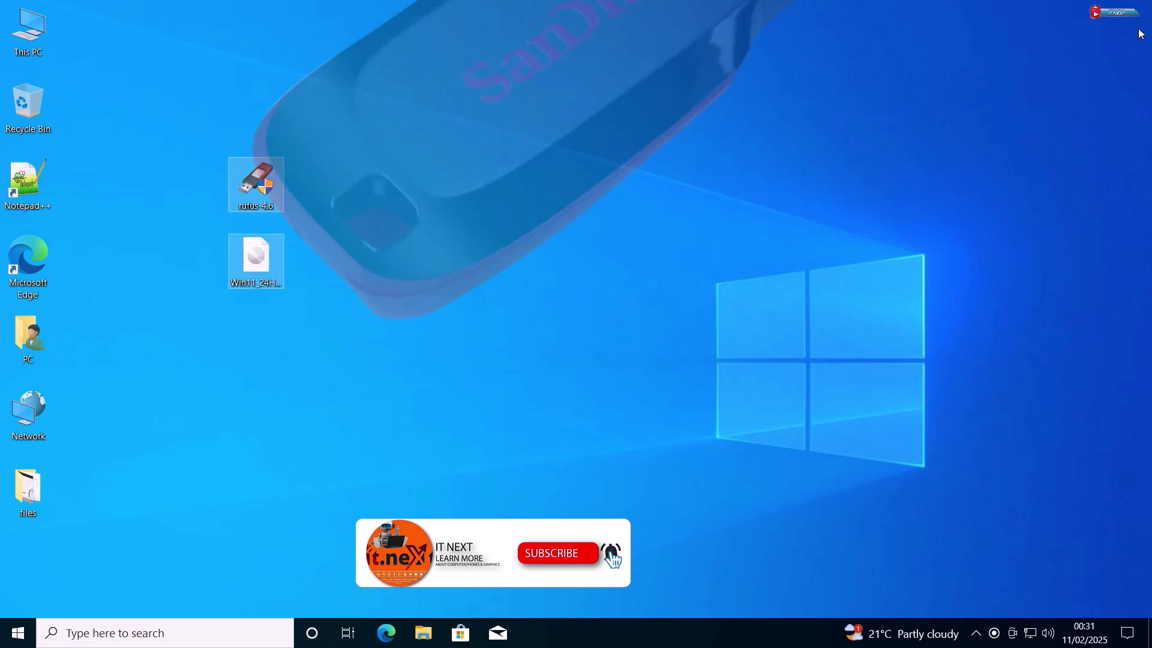
# - Launch Rufus with administrator rights and decline automatic update checks
pyautogui.click(407, 243)
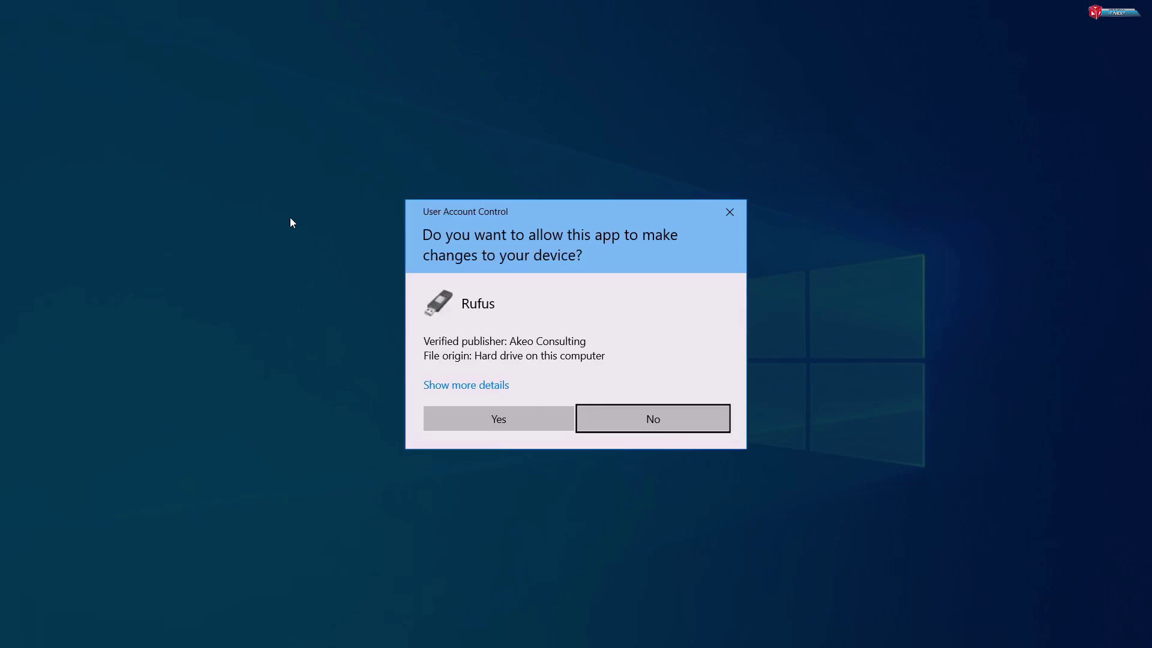
pyautogui.click(516, 417)
pyautogui.click(698, 345)
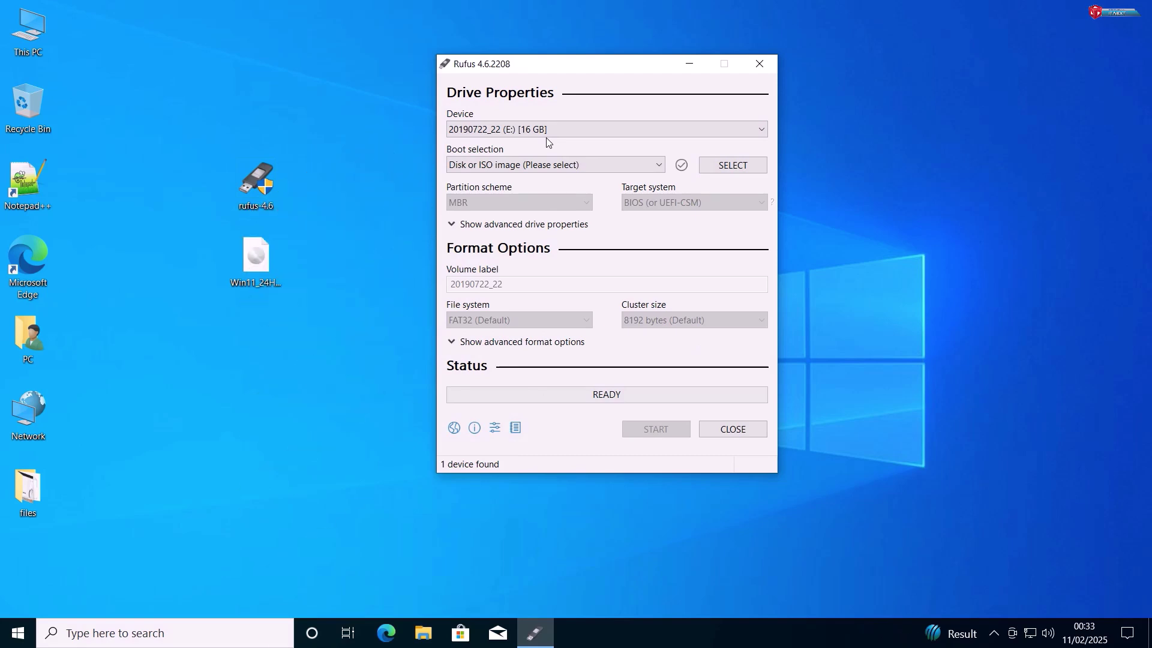
# - Load Win11_24H2_English_x64.iso from the Desktop as Rufus's boot image
pyautogui.click(727, 167)
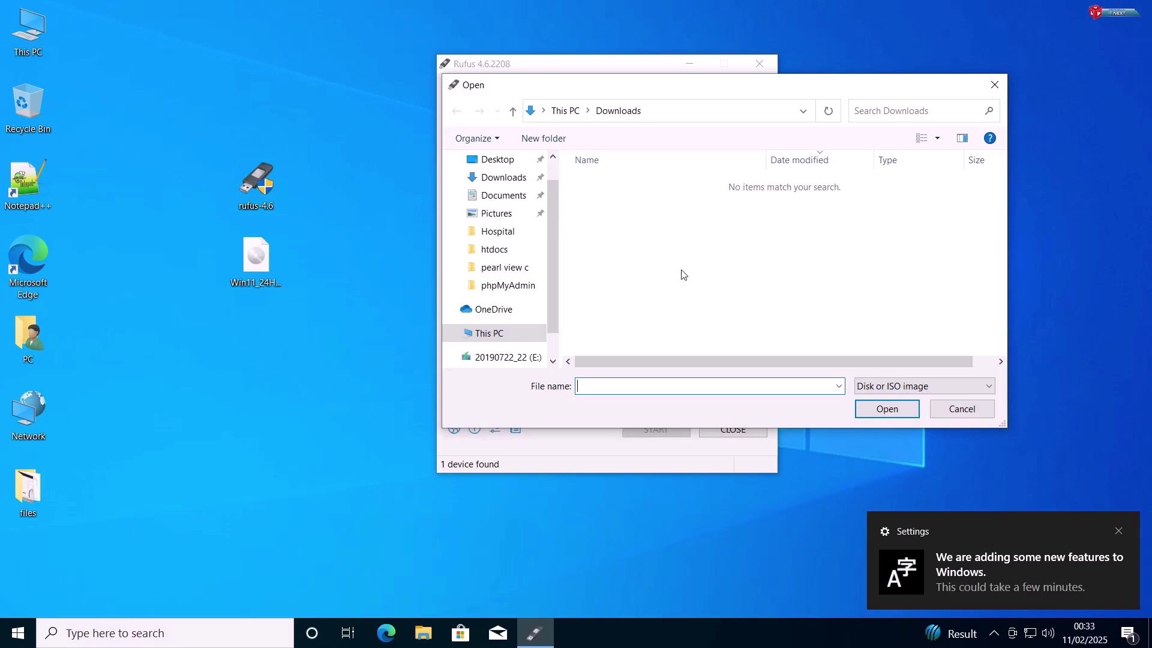
pyautogui.click(497, 161)
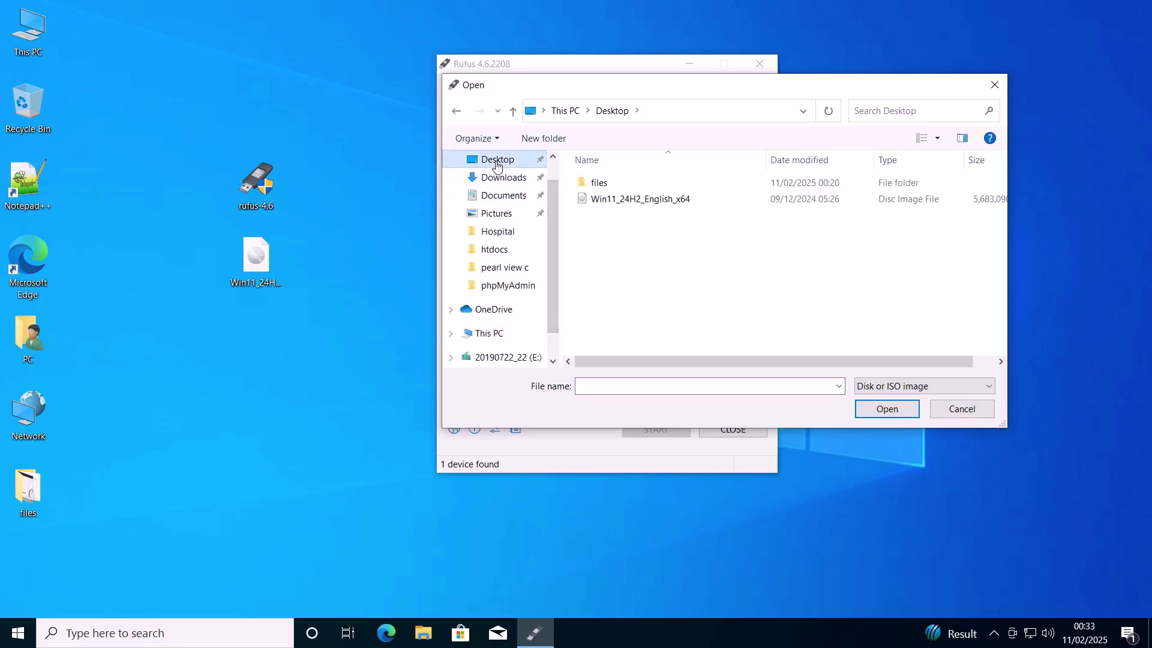
pyautogui.doubleClick(635, 200)
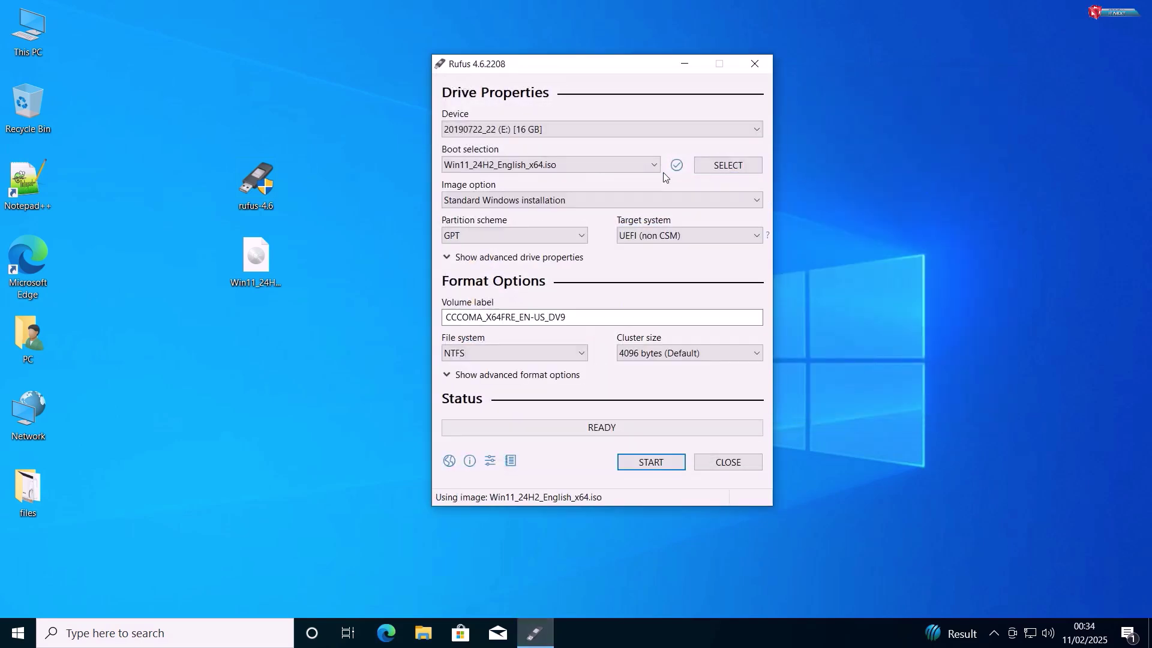
pyautogui.click(503, 240)
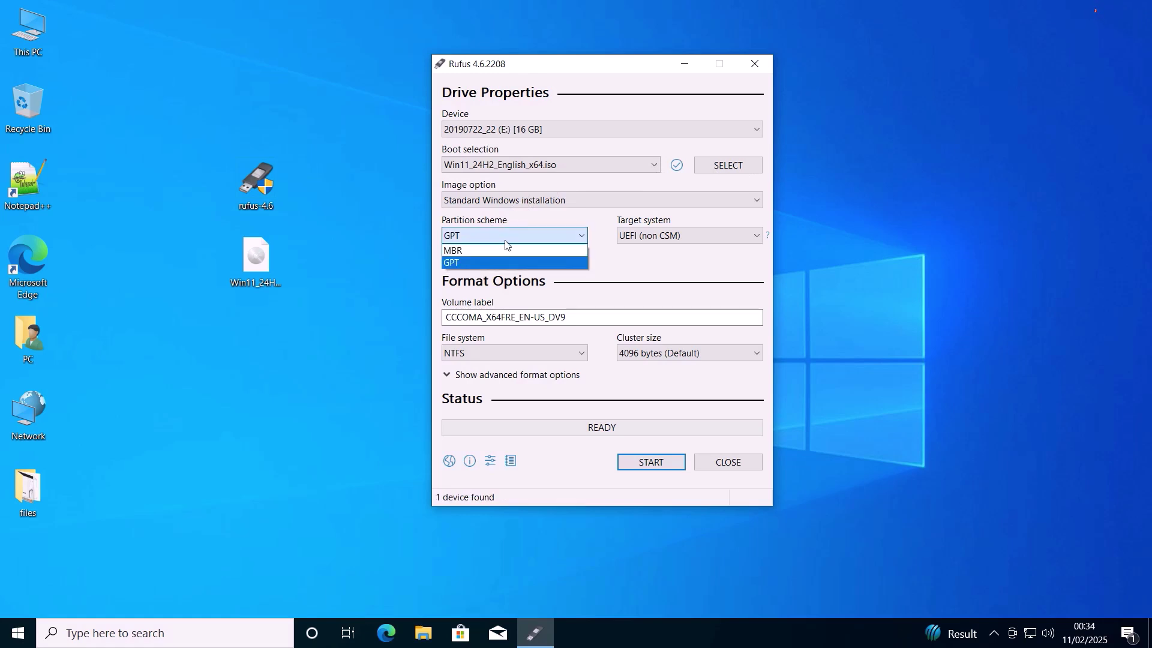
pyautogui.click(505, 244)
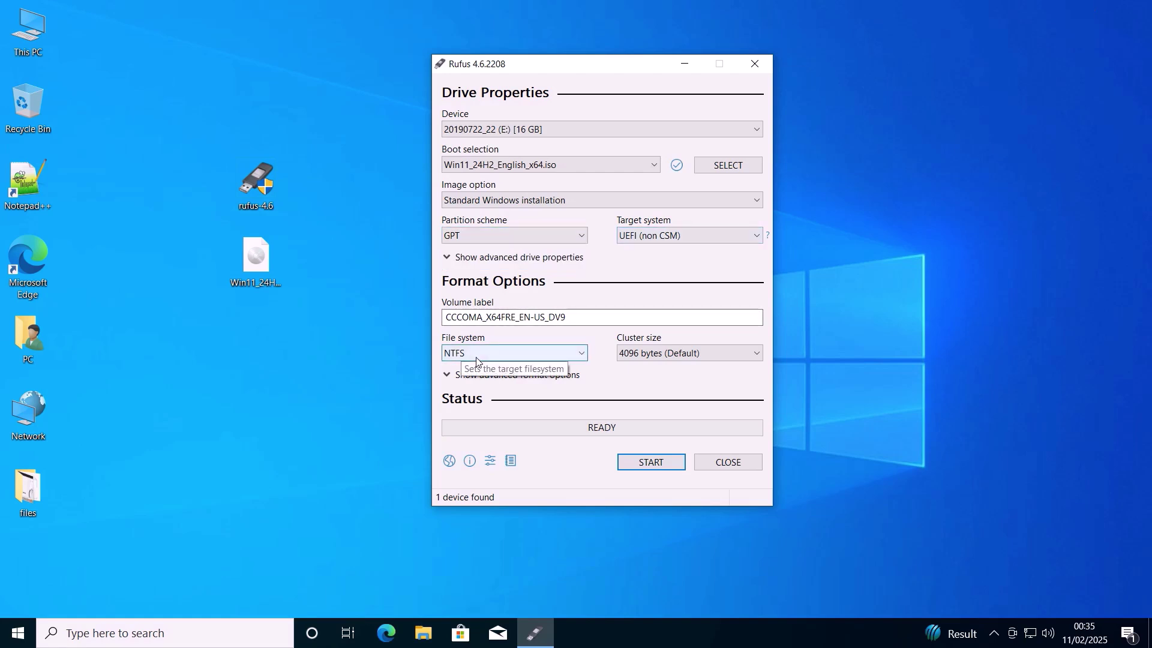
pyautogui.click(508, 357)
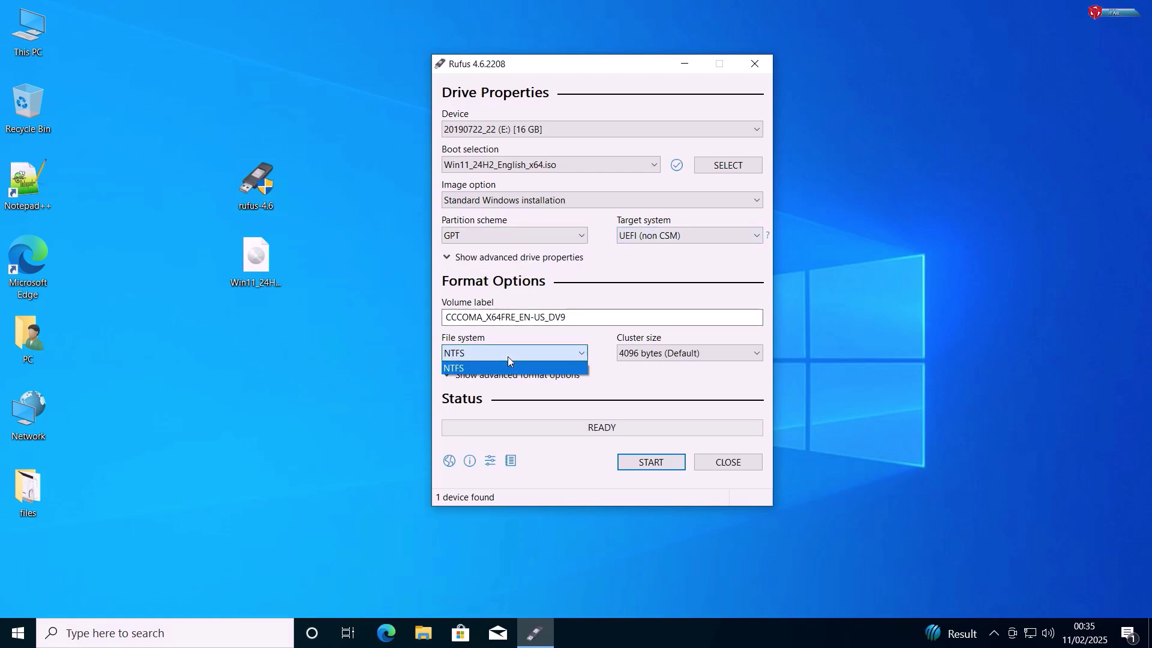
pyautogui.click(507, 357)
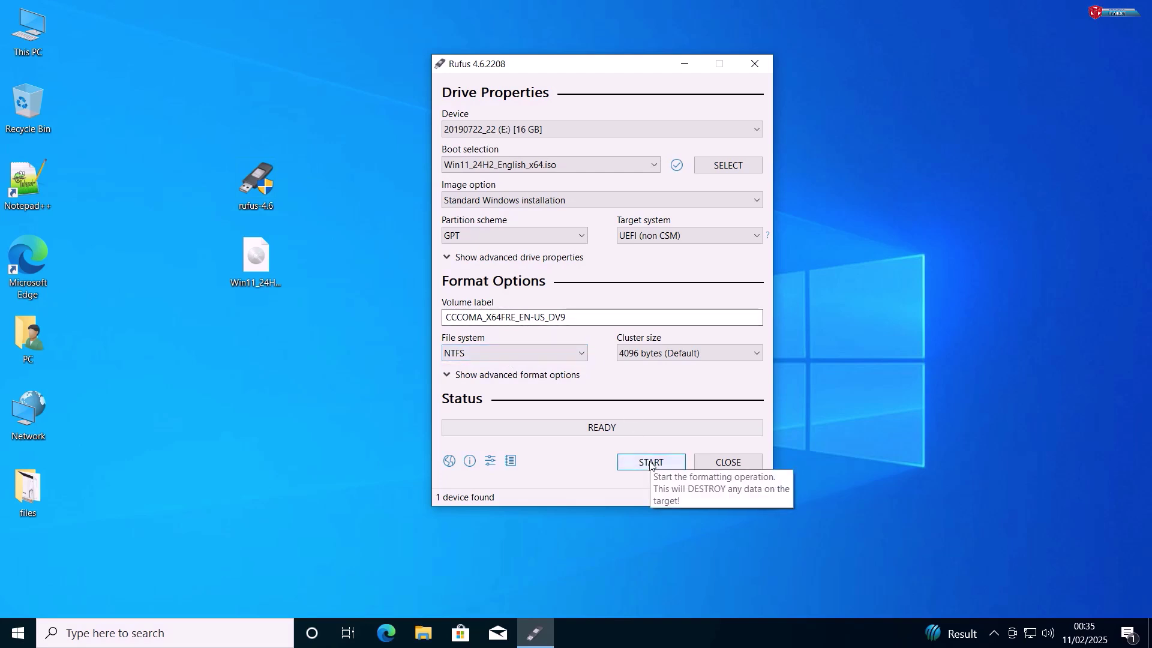
# - Start writing with BitLocker disabled, confirm the in-use and data-loss warnings, then close Rufus
pyautogui.click(651, 463)
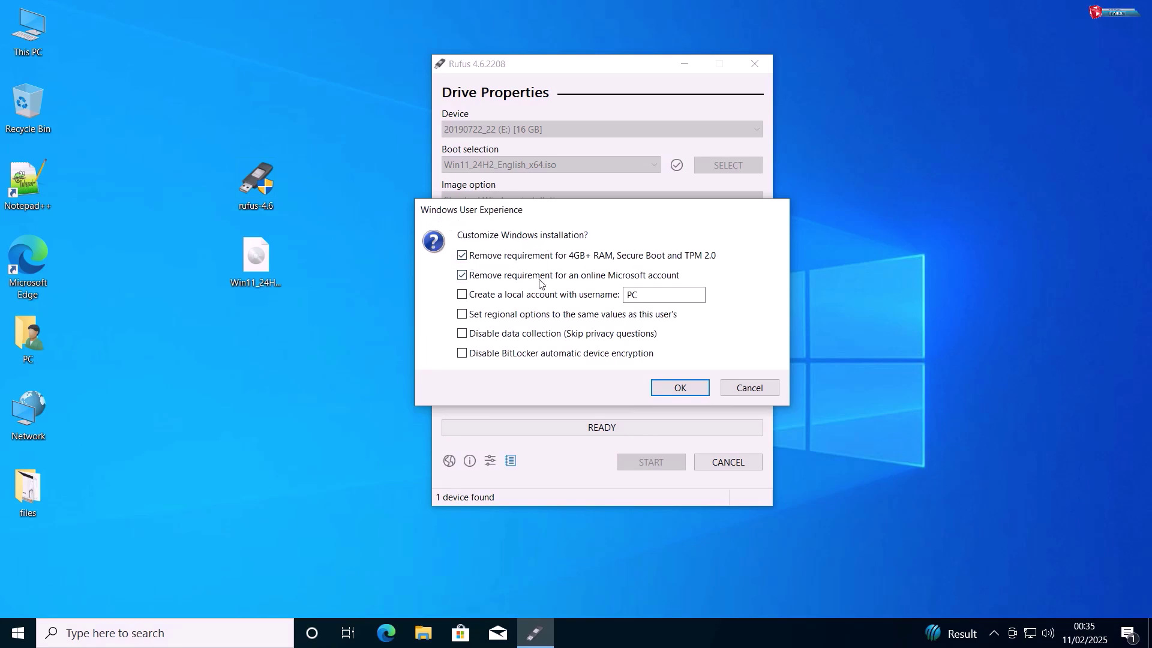
pyautogui.click(463, 354)
pyautogui.click(666, 389)
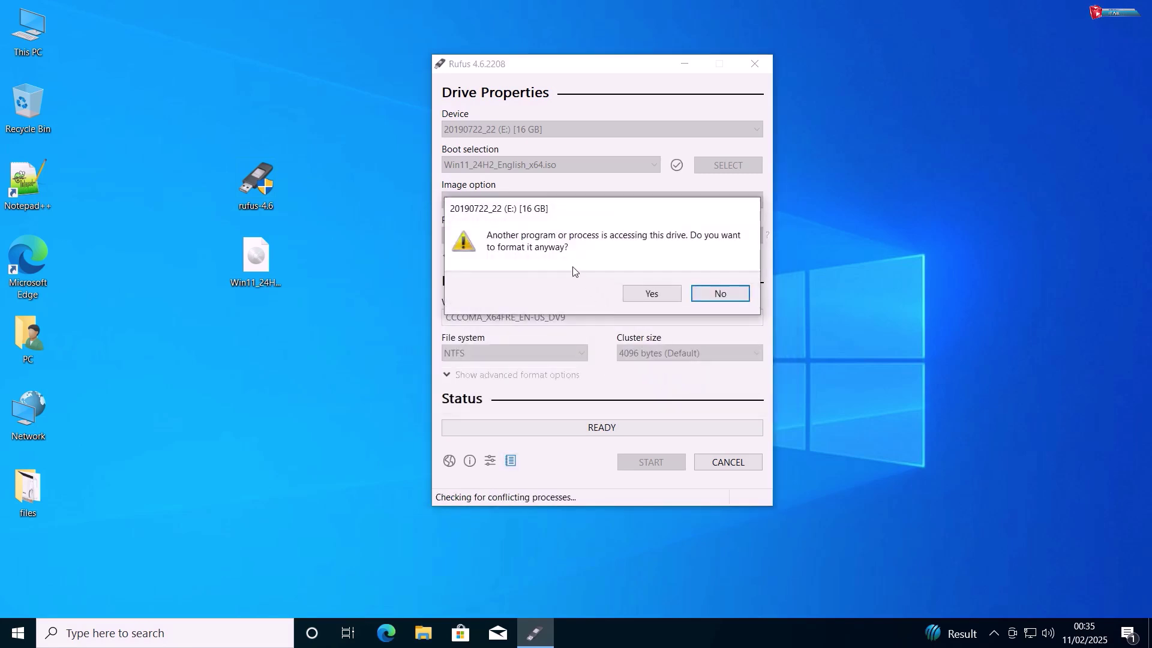
pyautogui.click(662, 295)
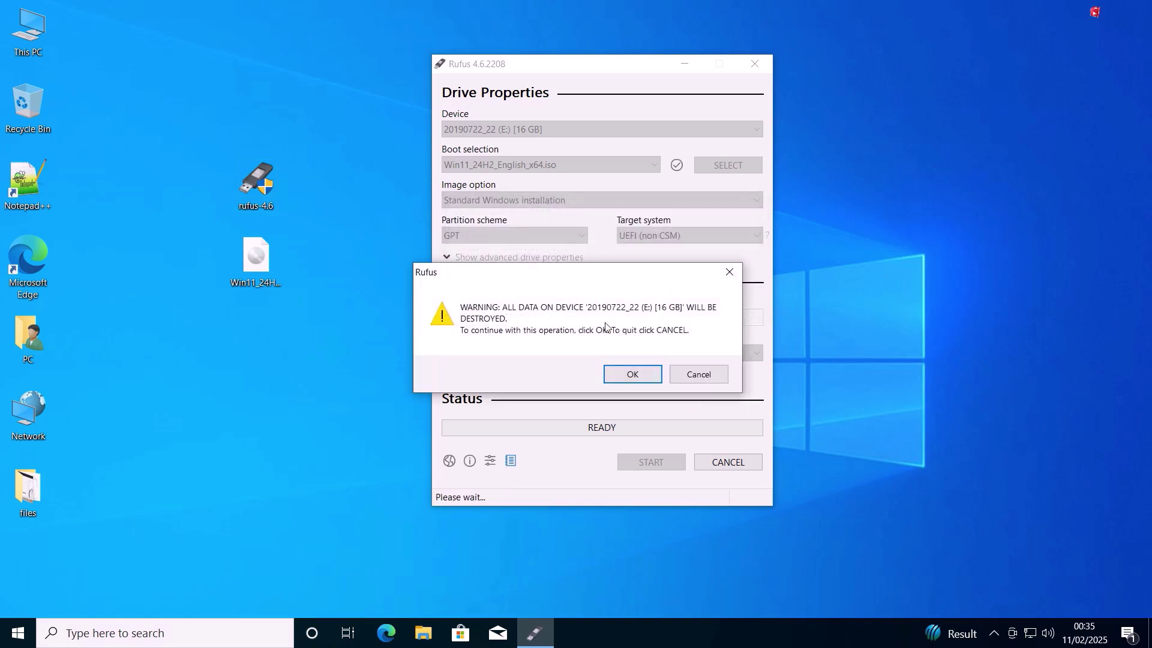
pyautogui.click(626, 373)
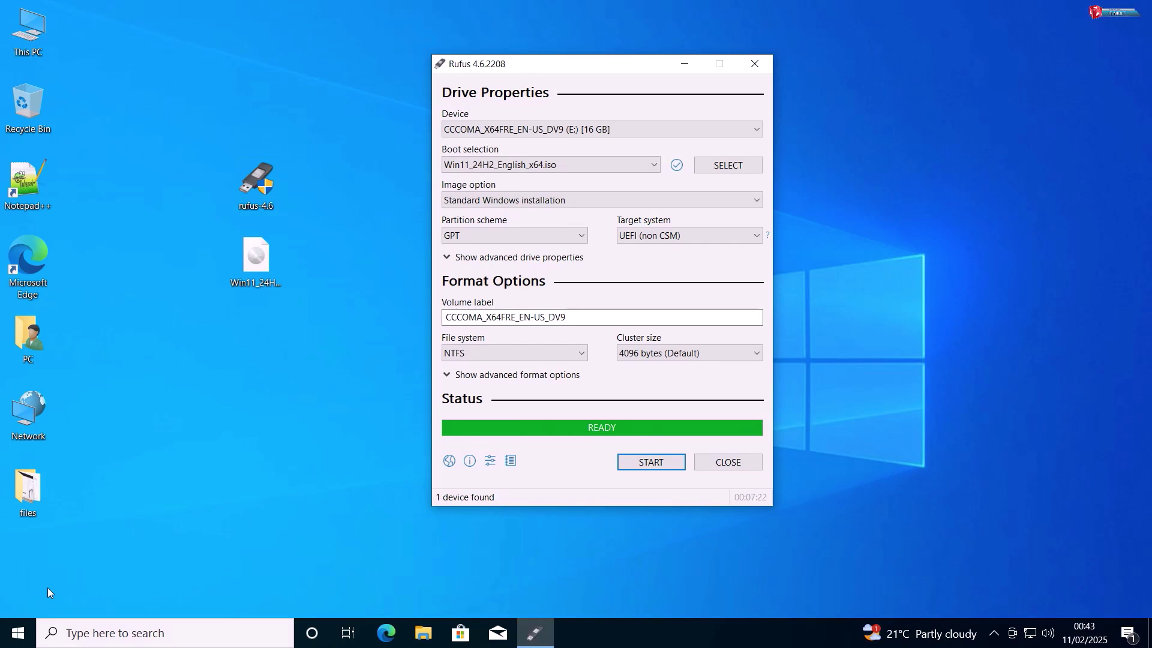
pyautogui.click(746, 464)
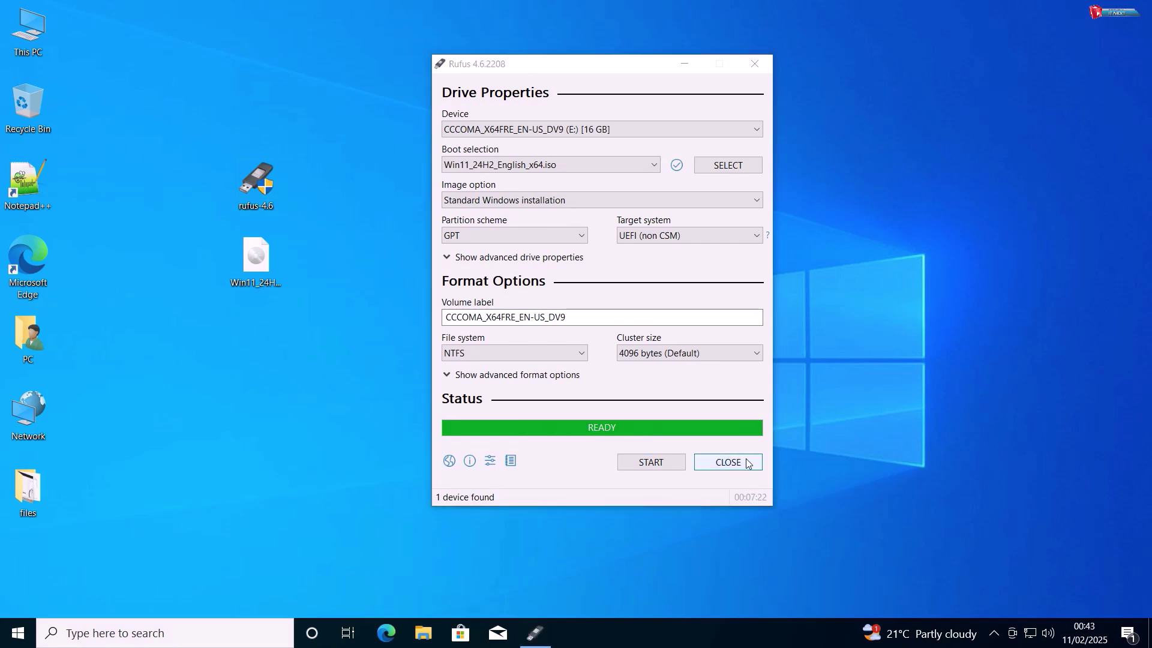
pyautogui.click(745, 463)
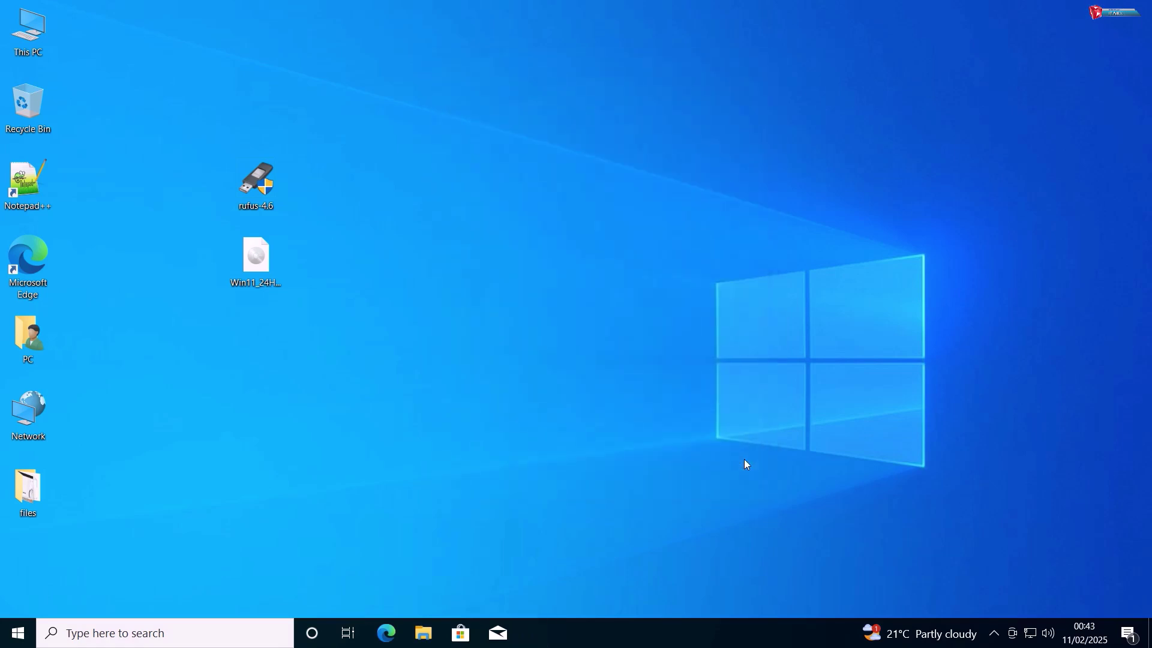
# - Shut down into Windows 11 Setup, accept the US keyboard and agree everything will be deleted
pyautogui.press('super')
pyautogui.click(18, 600)
pyautogui.click(50, 538)
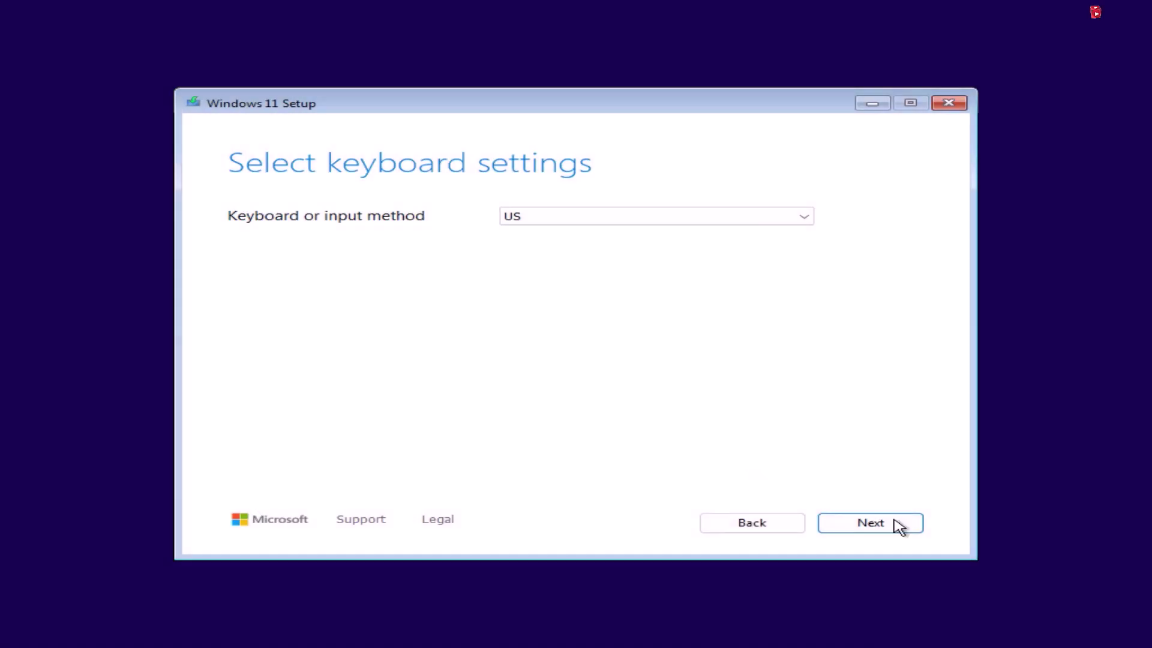
pyautogui.click(897, 529)
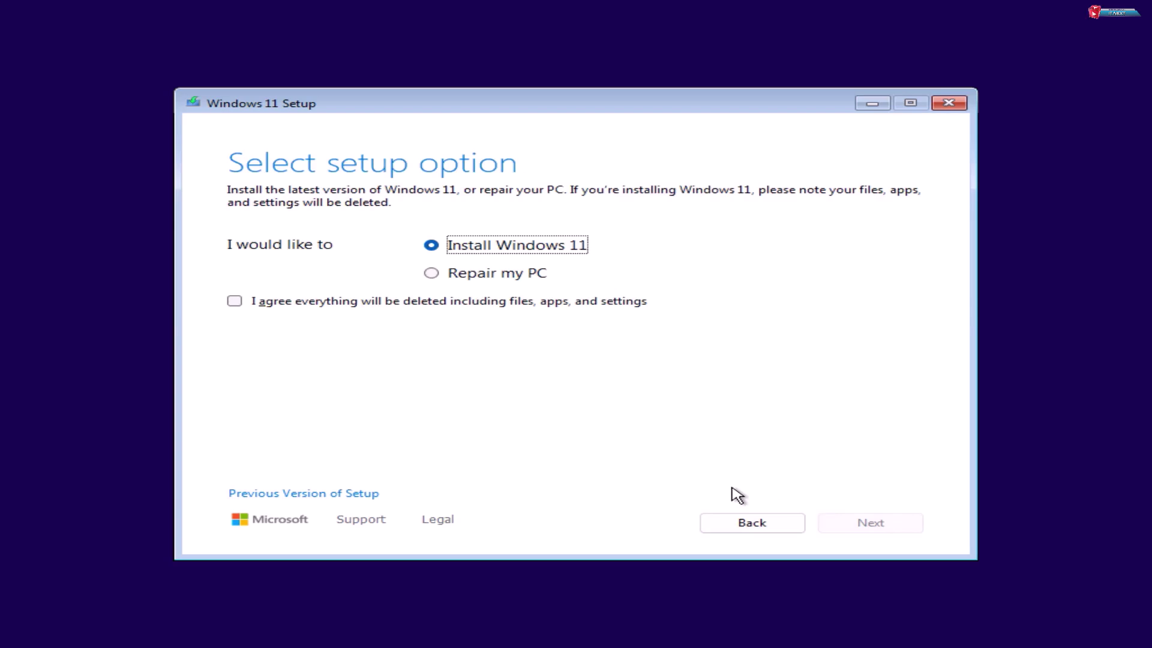
pyautogui.click(512, 306)
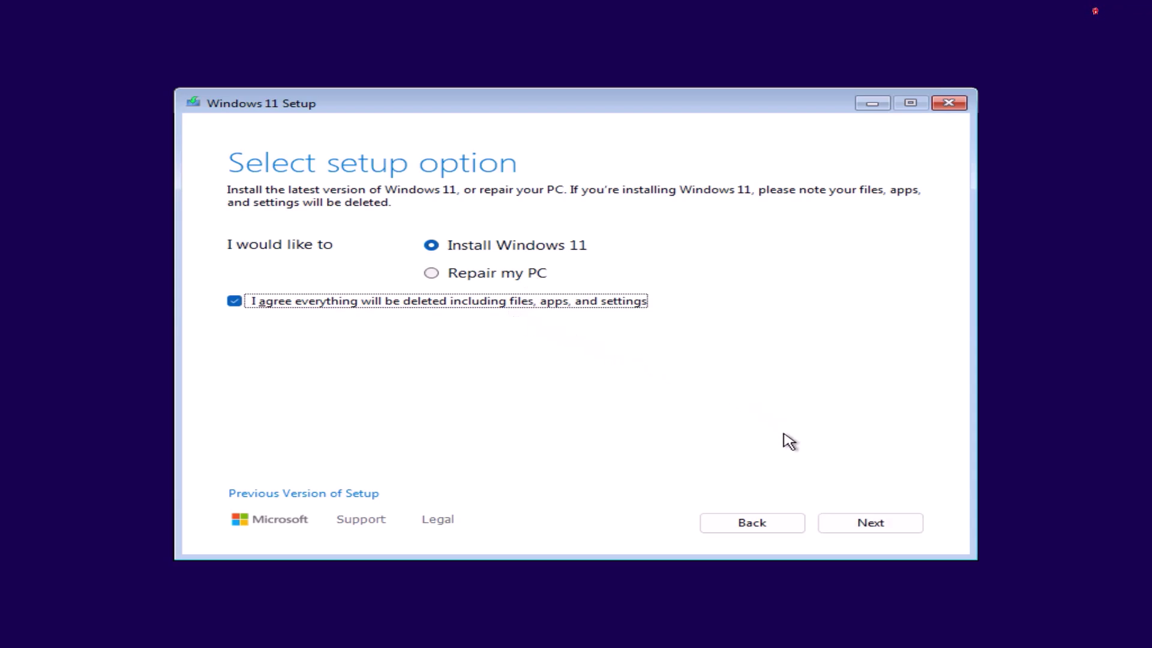
pyautogui.click(844, 524)
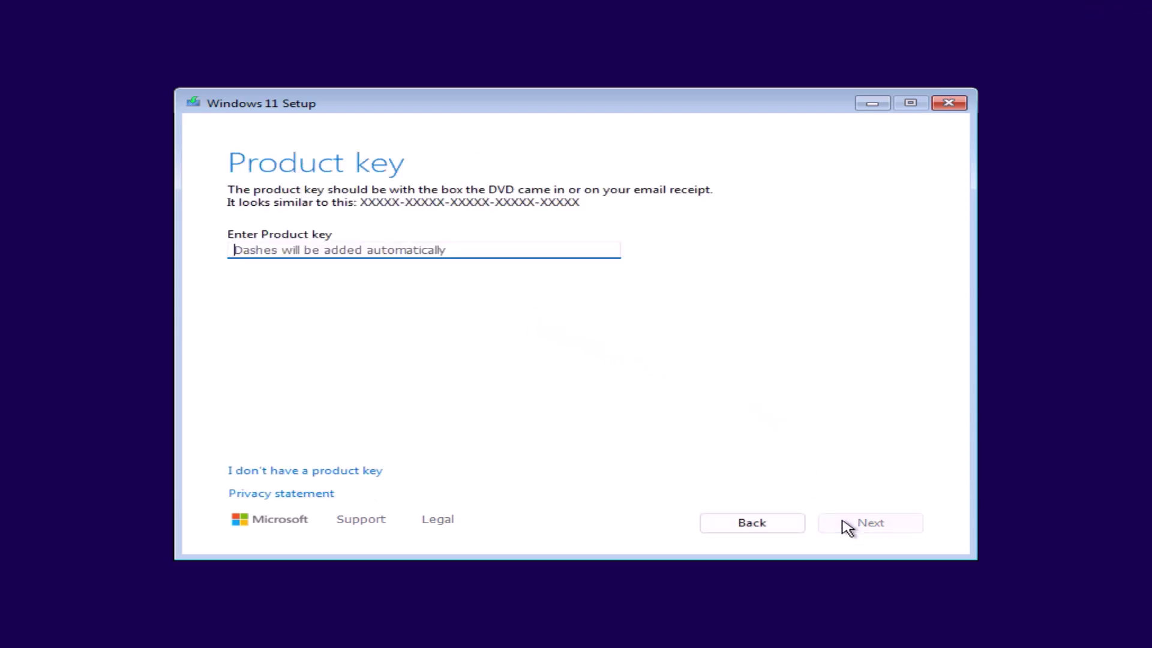
# - Install Windows 11 Pro without a product key onto Disk 0's unallocated space, accepting the license
pyautogui.click(349, 473)
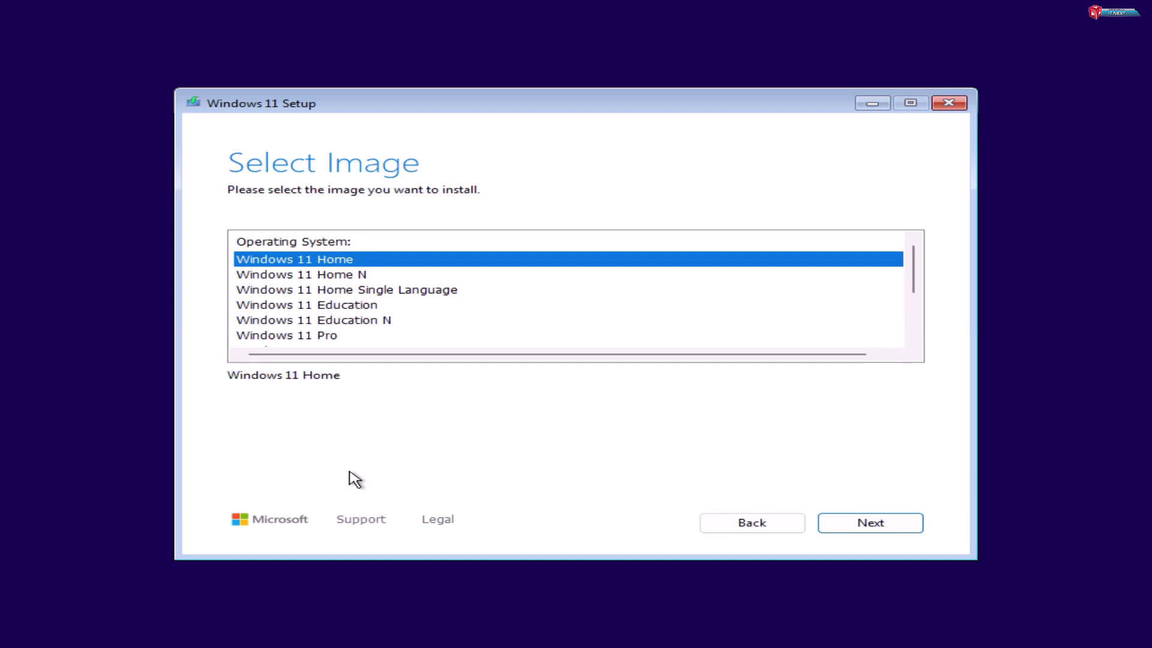
pyautogui.click(309, 337)
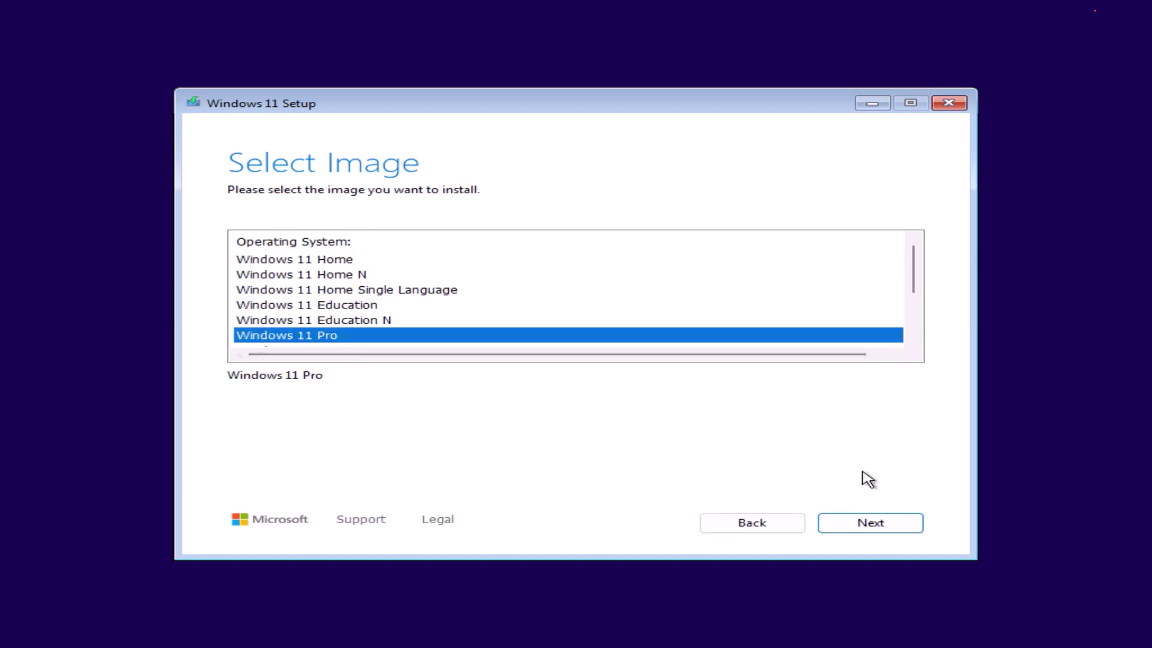
pyautogui.click(879, 525)
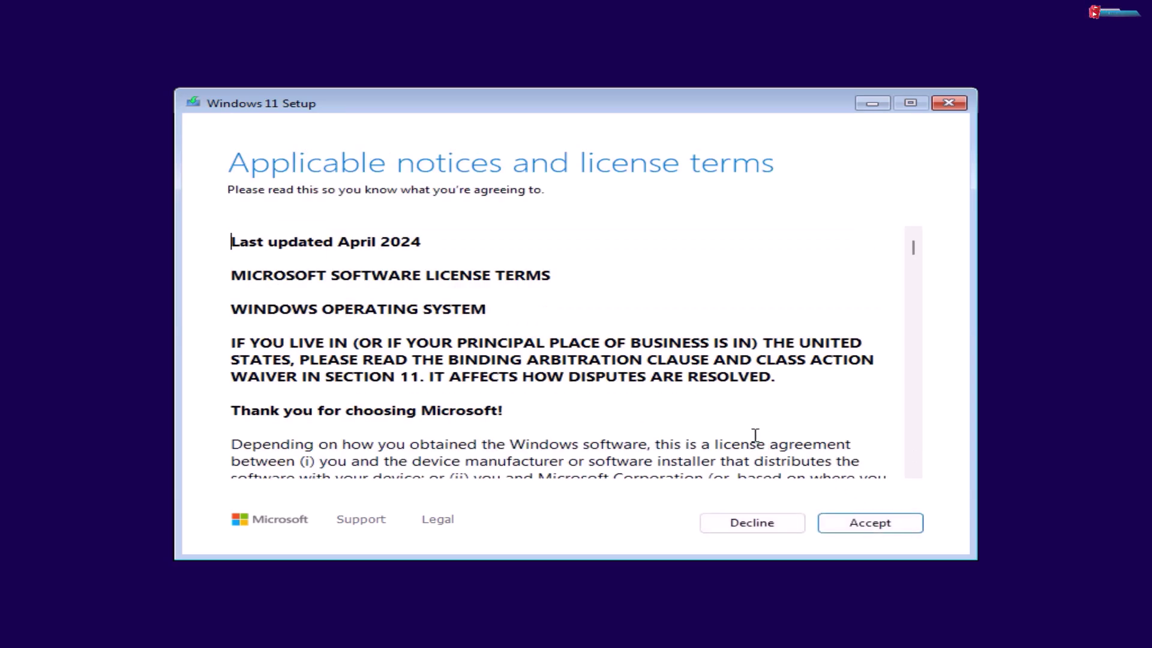
pyautogui.click(860, 530)
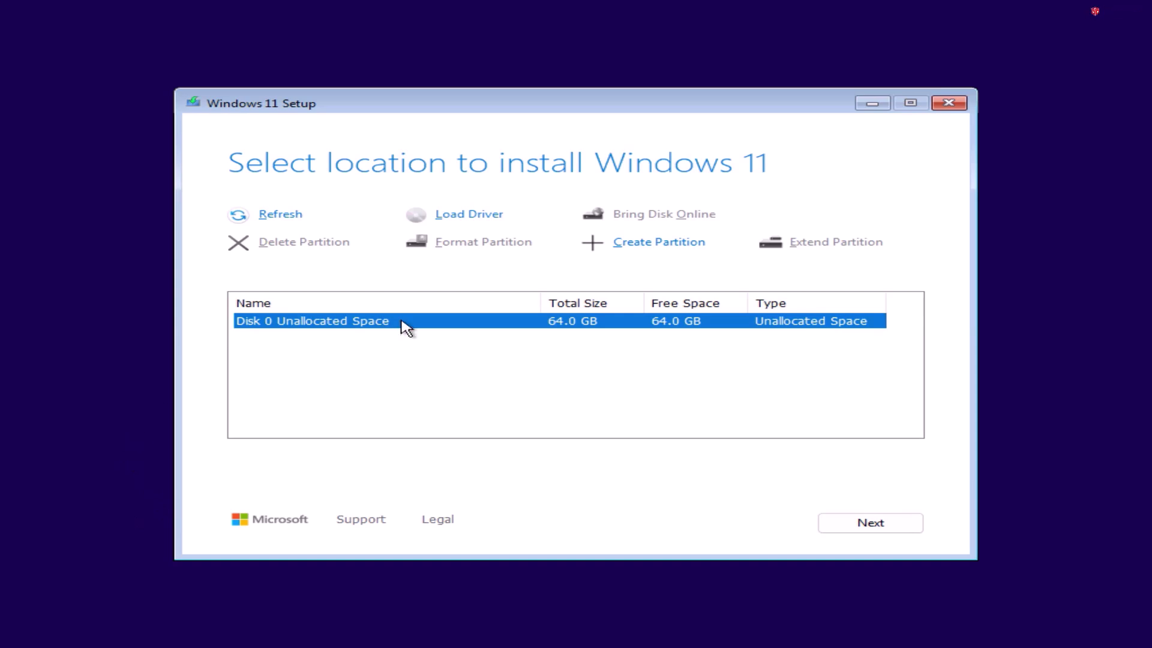
pyautogui.click(870, 528)
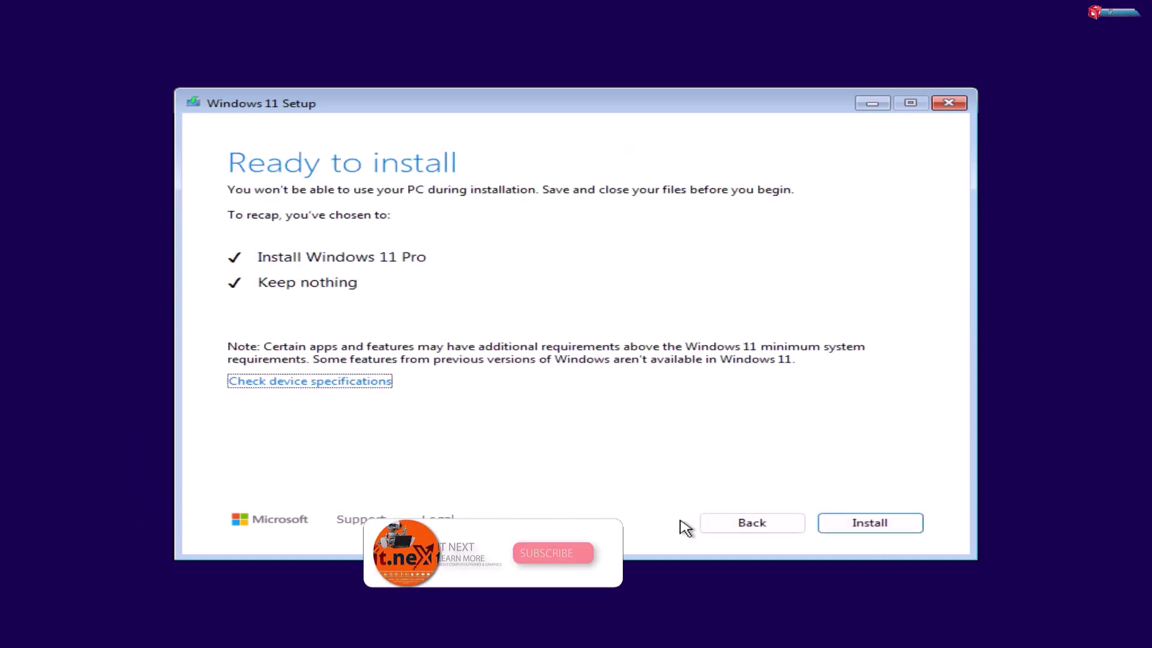
pyautogui.click(865, 522)
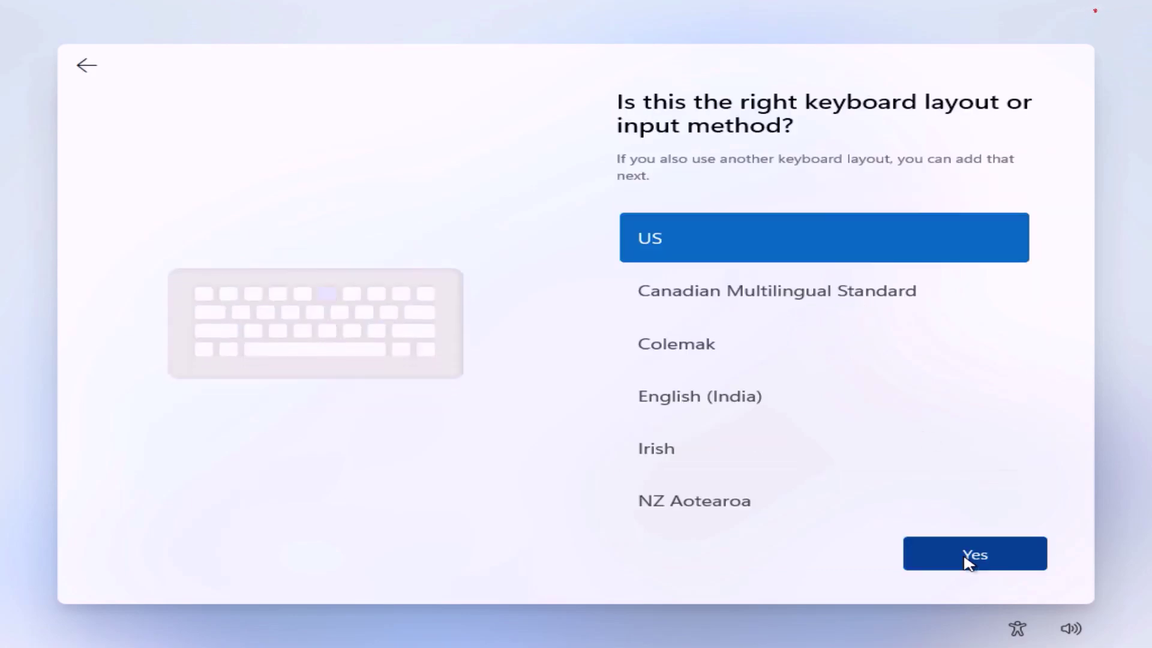
# - Confirm the US keyboard layout in Windows 11 OOBE
pyautogui.click(966, 562)
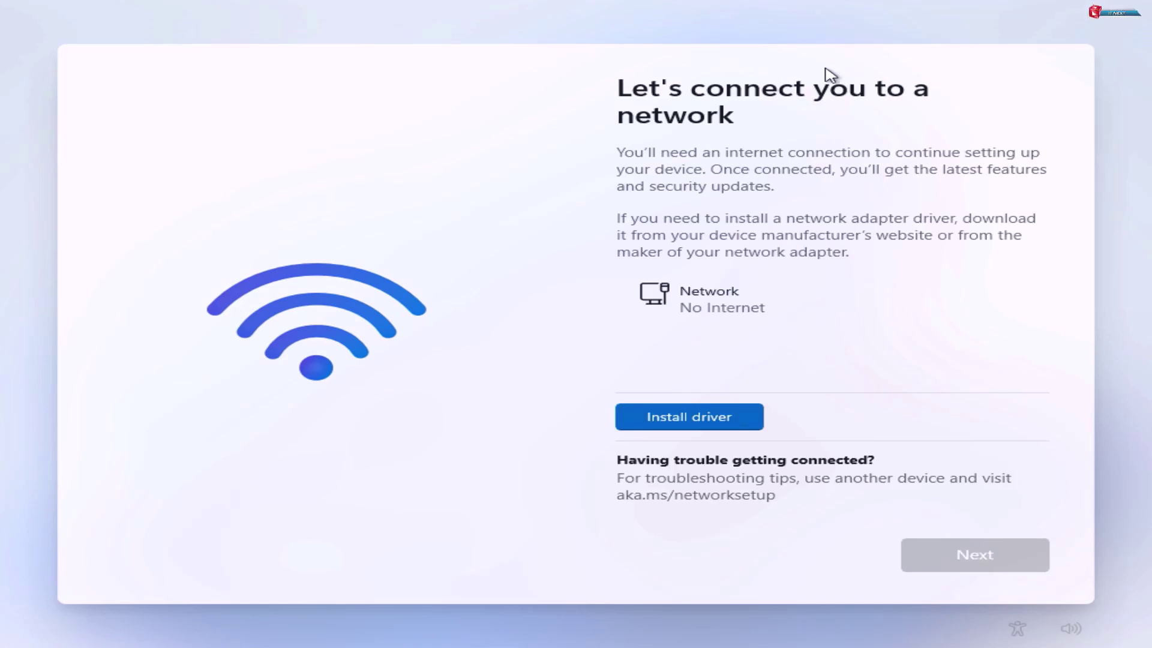
# - Run OOBE\BYPASSNRO from a Shift+F10 Command Prompt to restart setup with the offline option
pyautogui.hotkey('shift', 'F10')
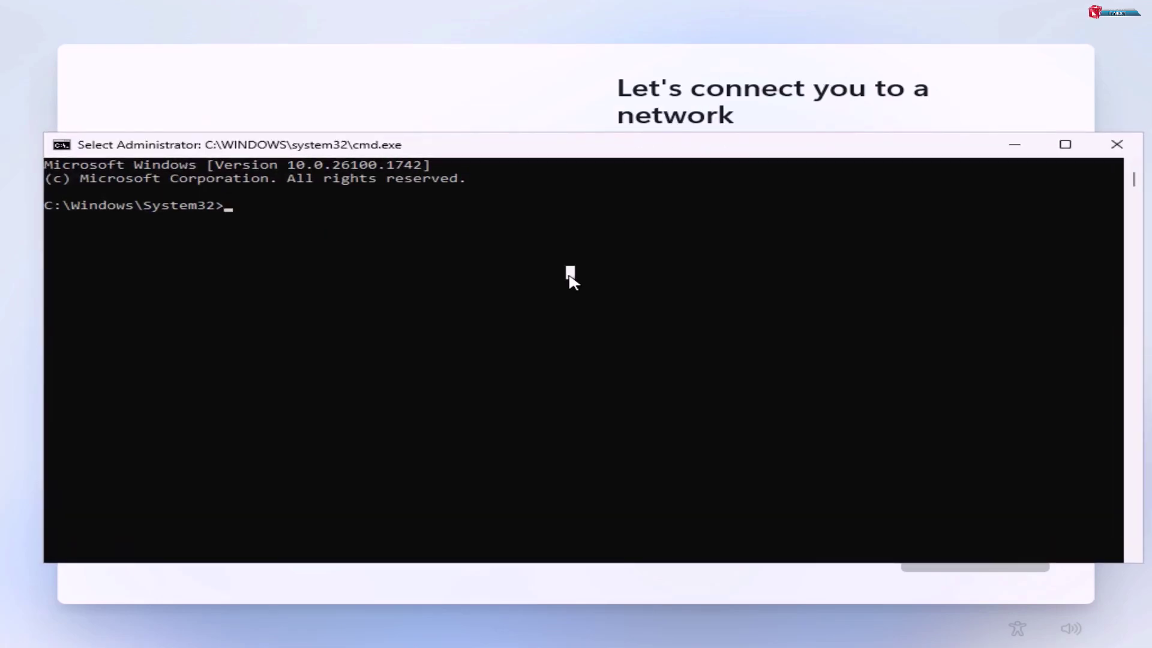
pyautogui.write('OOBE\\BYPASSNRO')
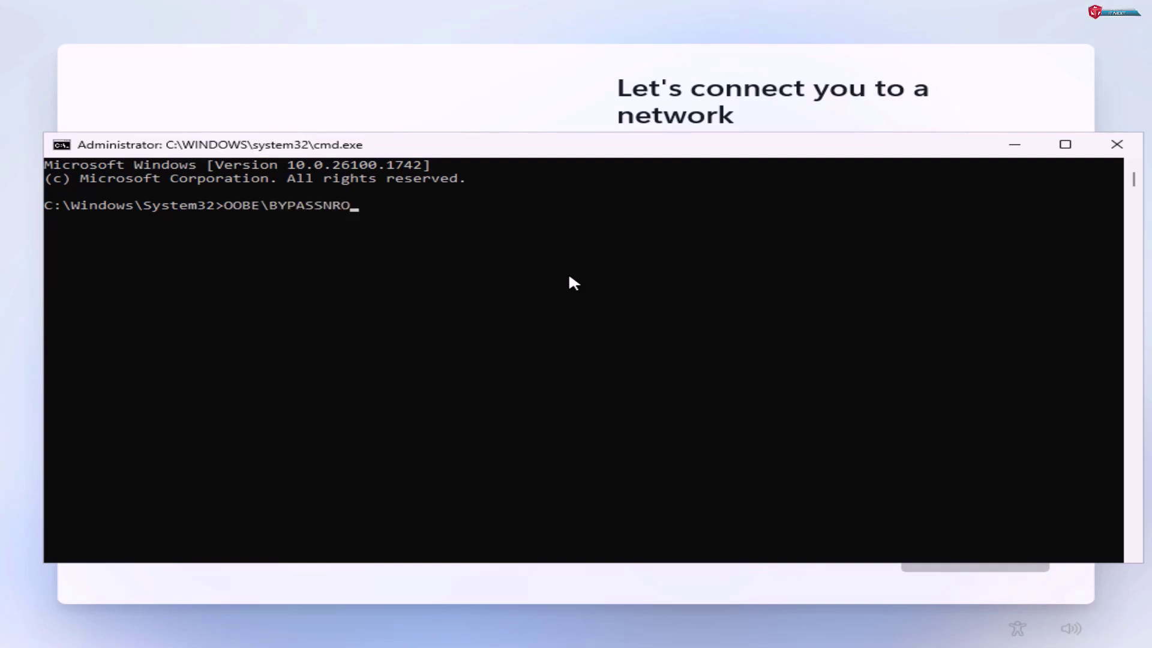
pyautogui.press('Return')
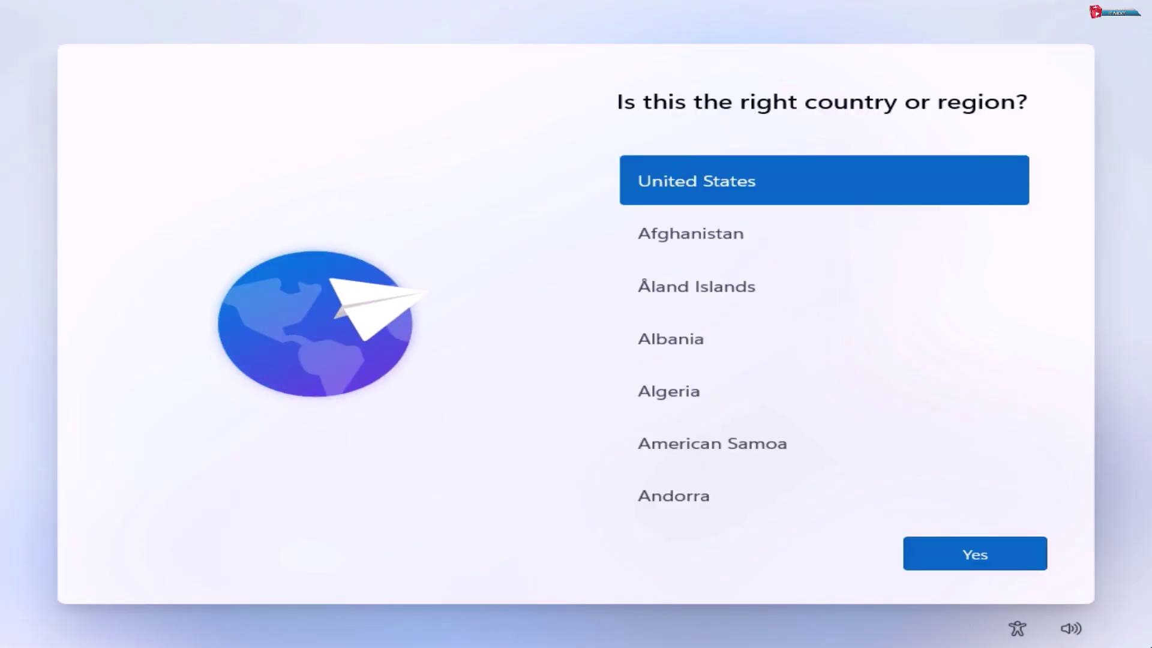
# - Confirm United States region and US keyboard layout, skipping a second layout
pyautogui.click(984, 561)
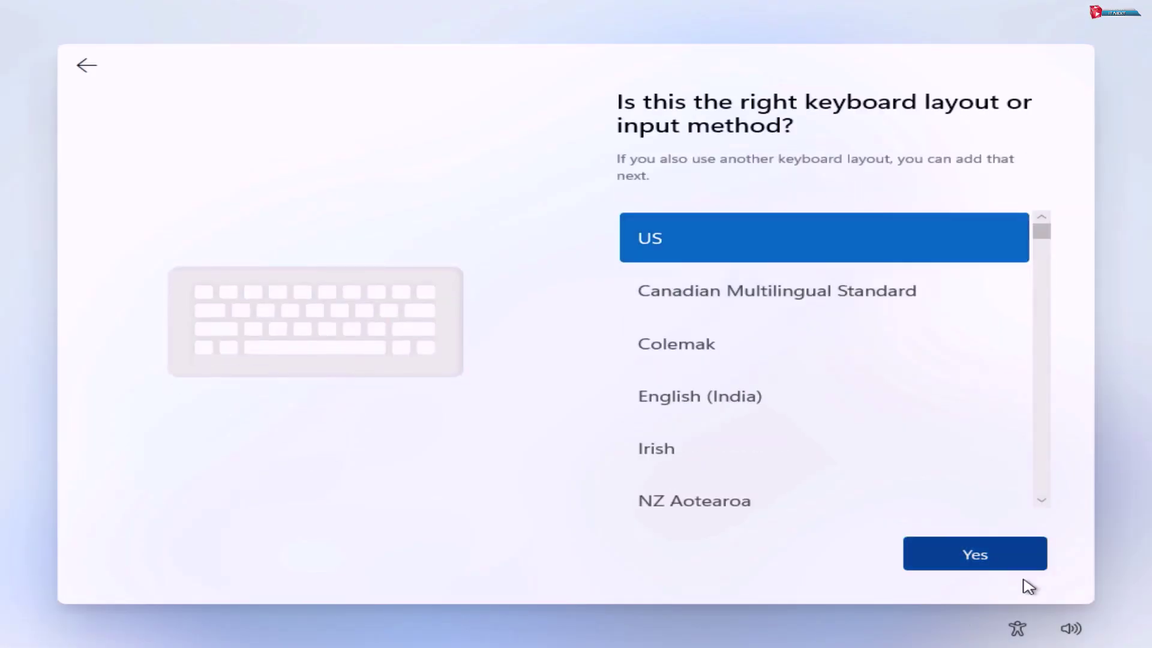
pyautogui.click(1015, 567)
pyautogui.click(985, 547)
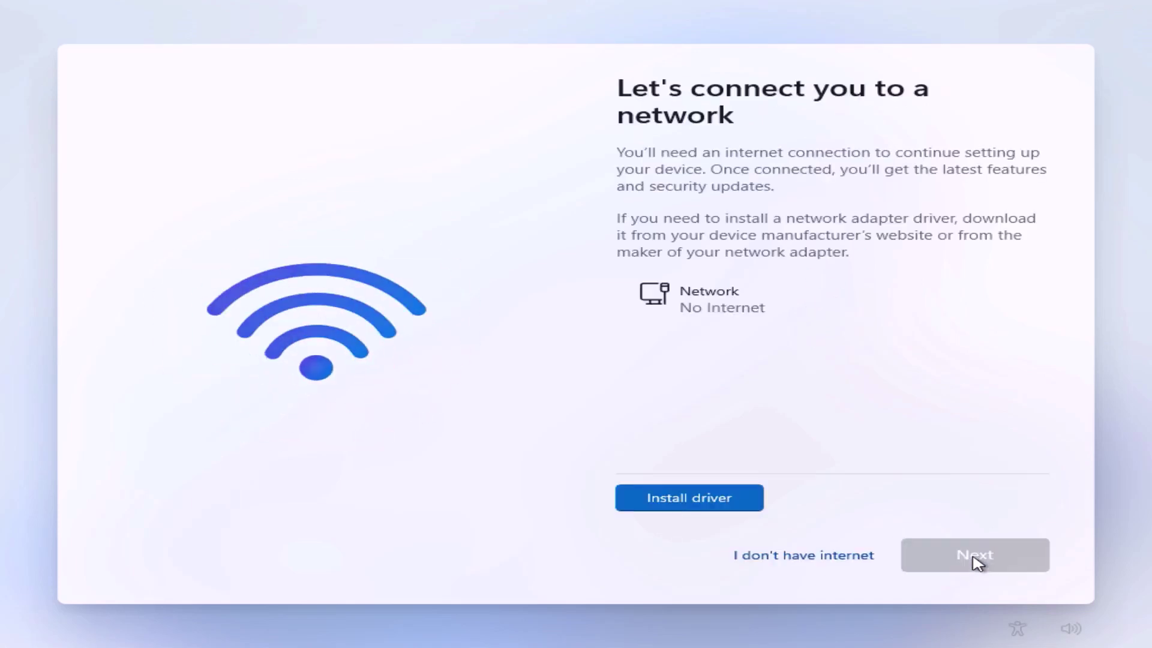
# - Continue without internet and create the local IT NEXT account with its password
pyautogui.click(853, 556)
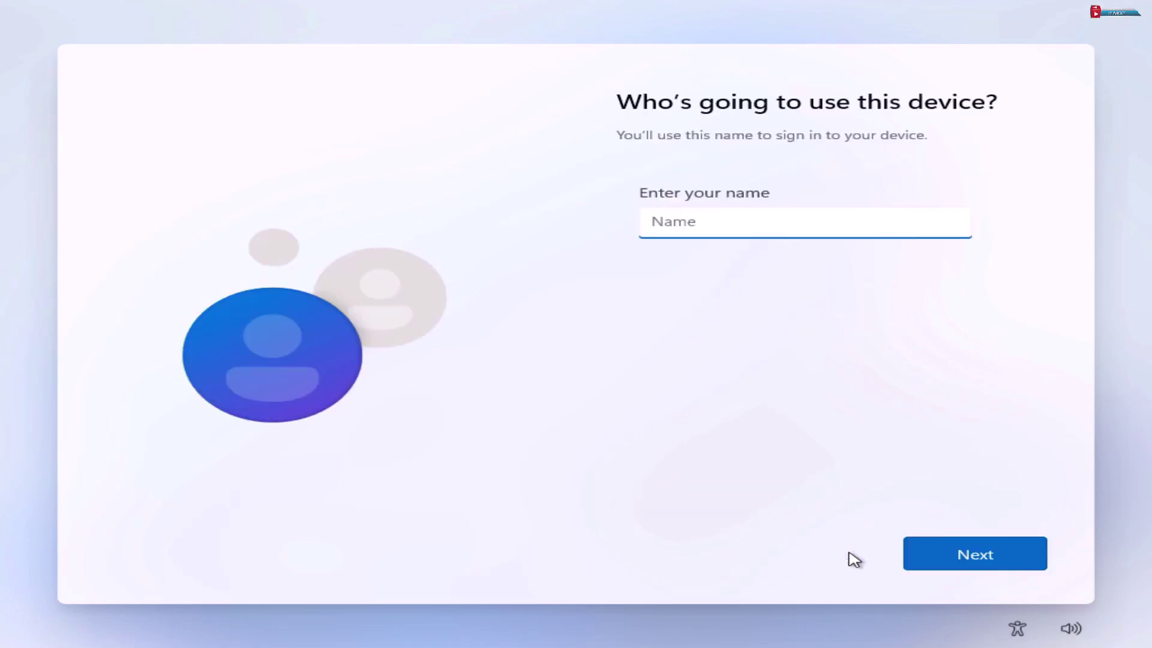
pyautogui.write('IT NEXT')
pyautogui.click(962, 545)
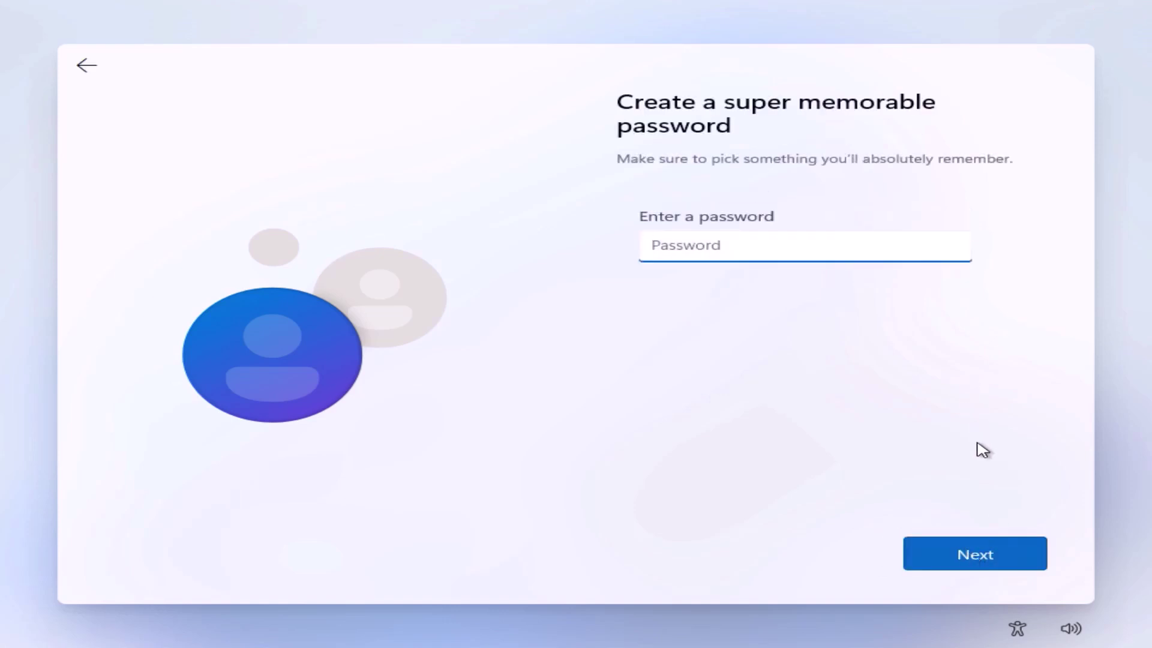
pyautogui.click(984, 558)
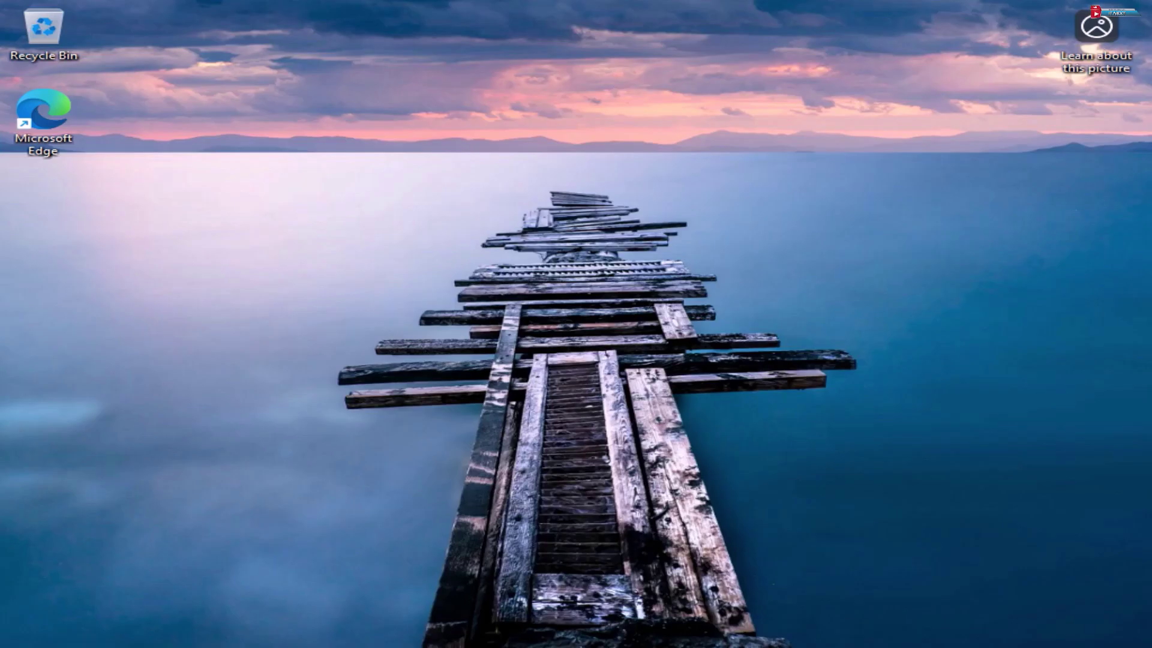
# - Refresh the desktop twice from its right-click menu so the icons line up on the left
pyautogui.rightClick(351, 218)
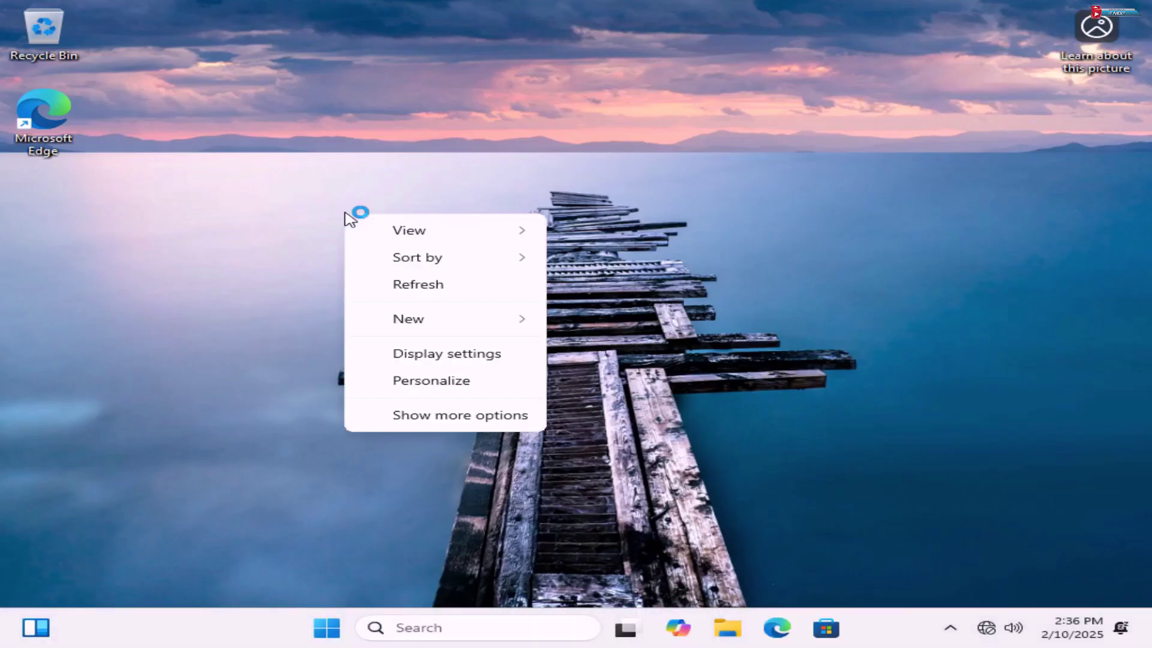
pyautogui.click(412, 284)
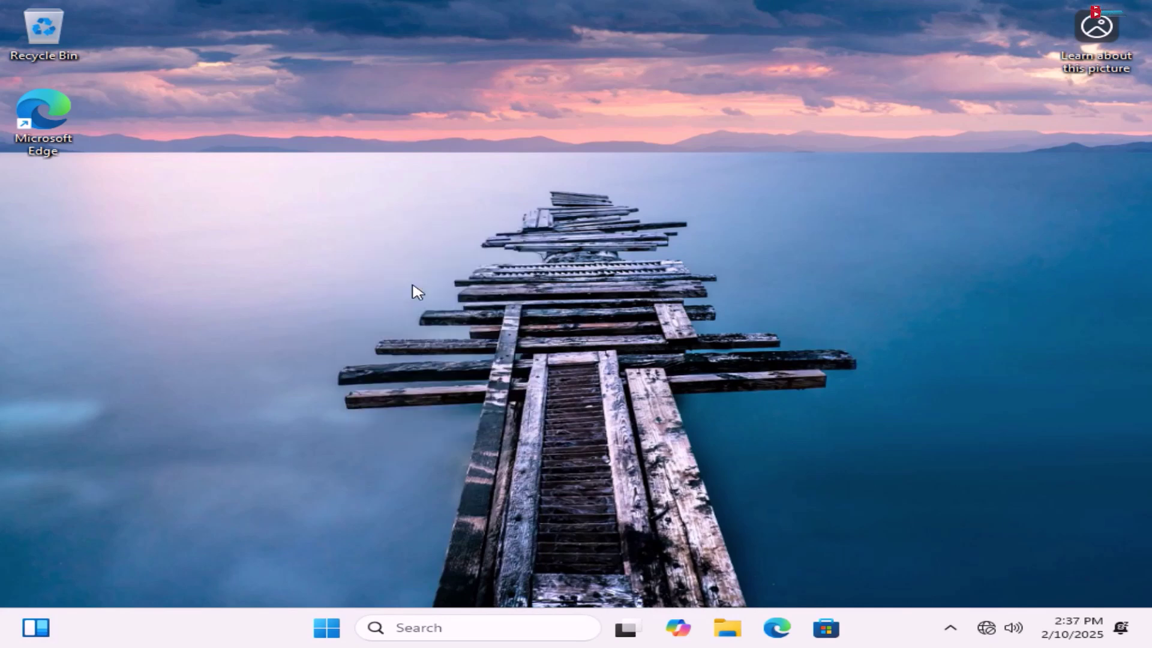
pyautogui.rightClick(342, 224)
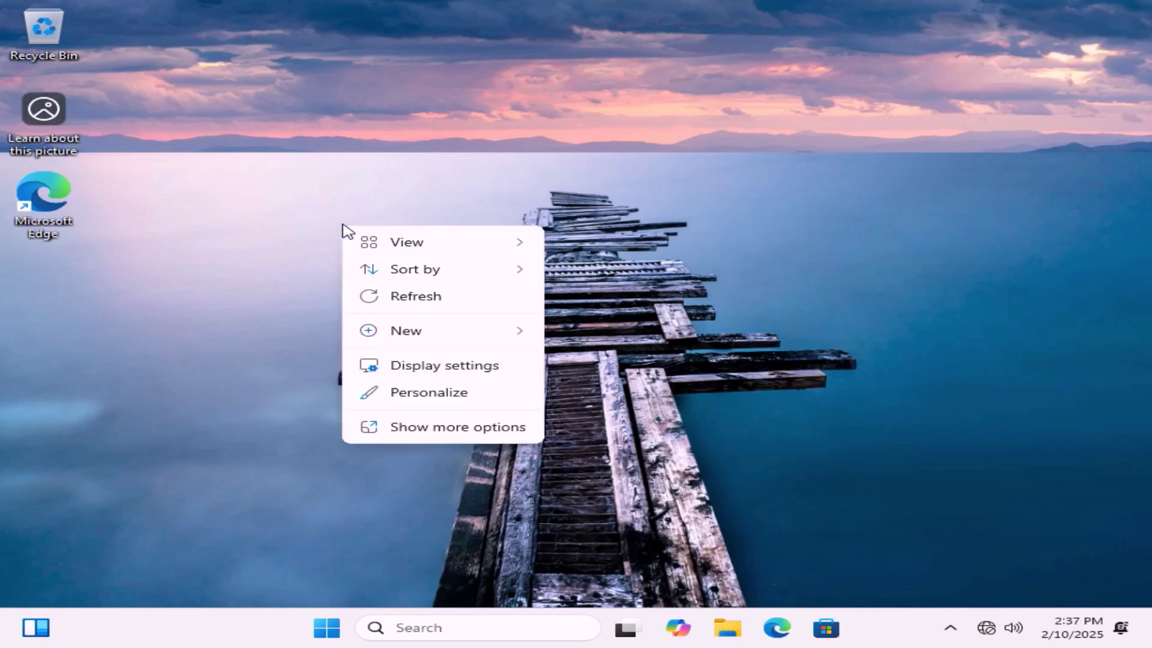
pyautogui.click(390, 300)
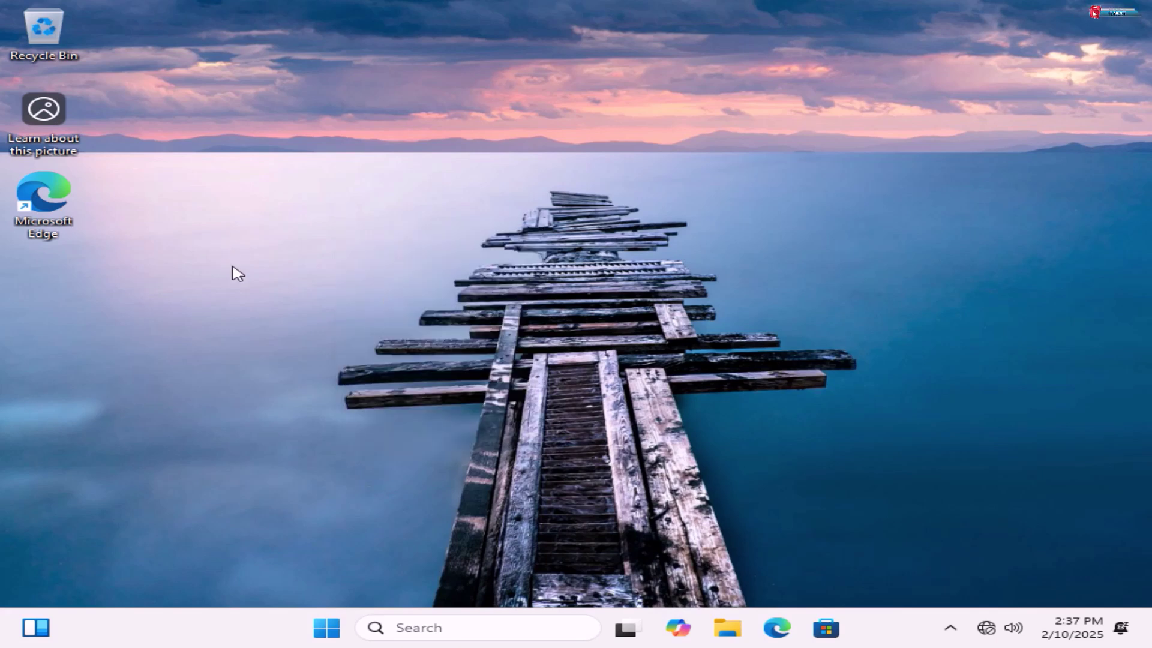
pyautogui.rightClick(309, 252)
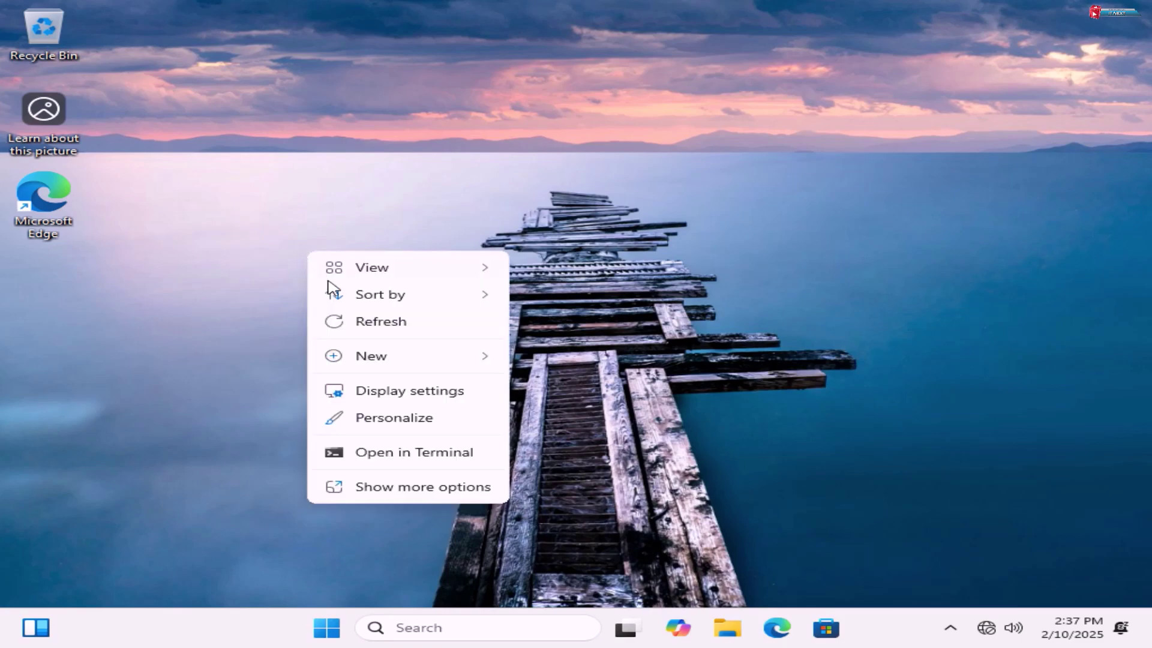